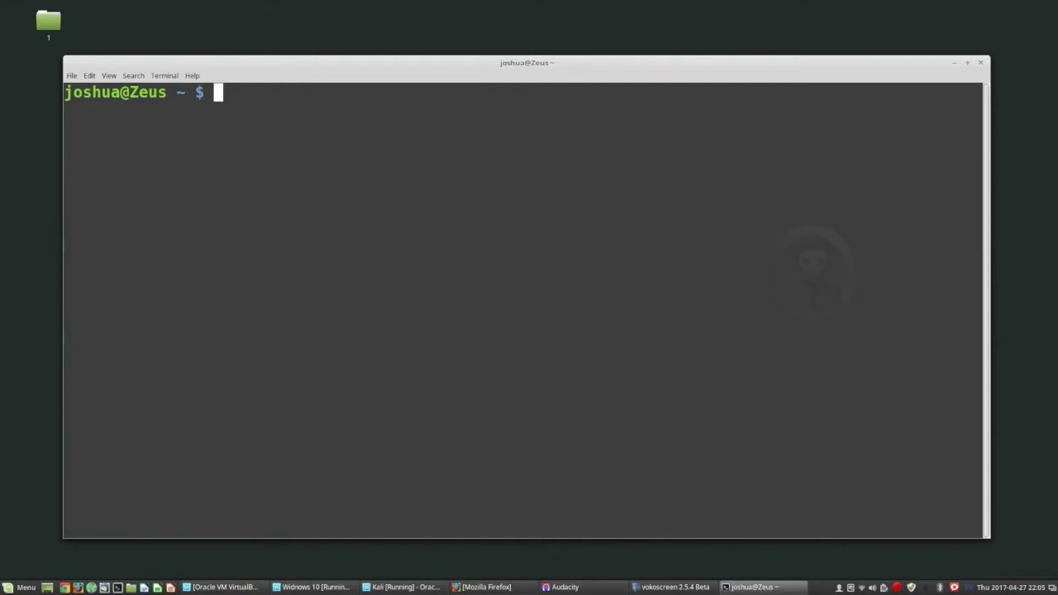
Step: Refresh the package lists with "sudo apt update", entering the account password for sudo
{"action": "left_click", "coordinate": [506, 198]}
{"action": "type", "text": "sudo apt u"}
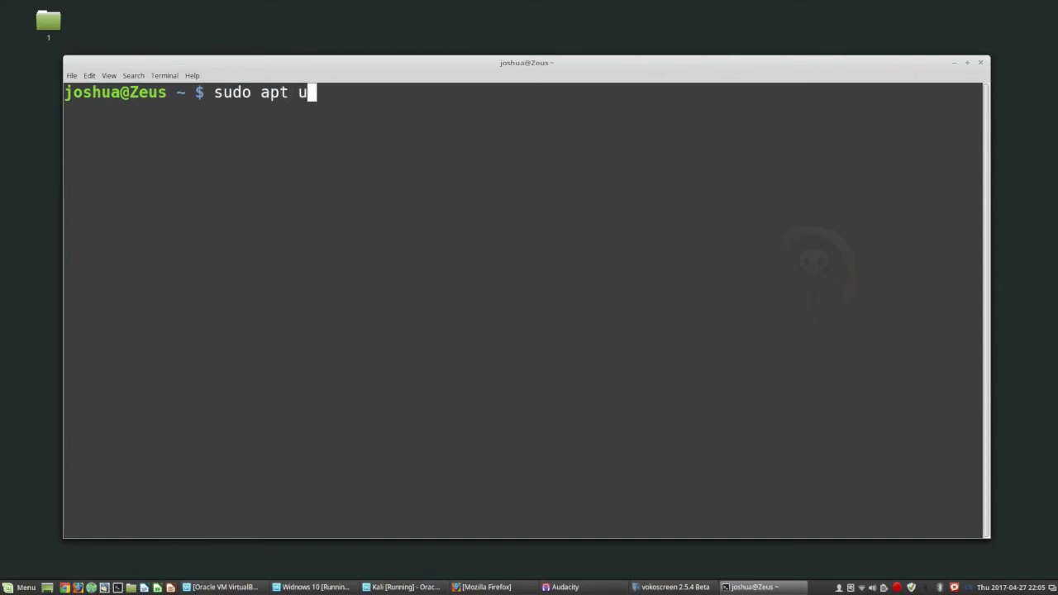
{"action": "type", "text": "pdate"}
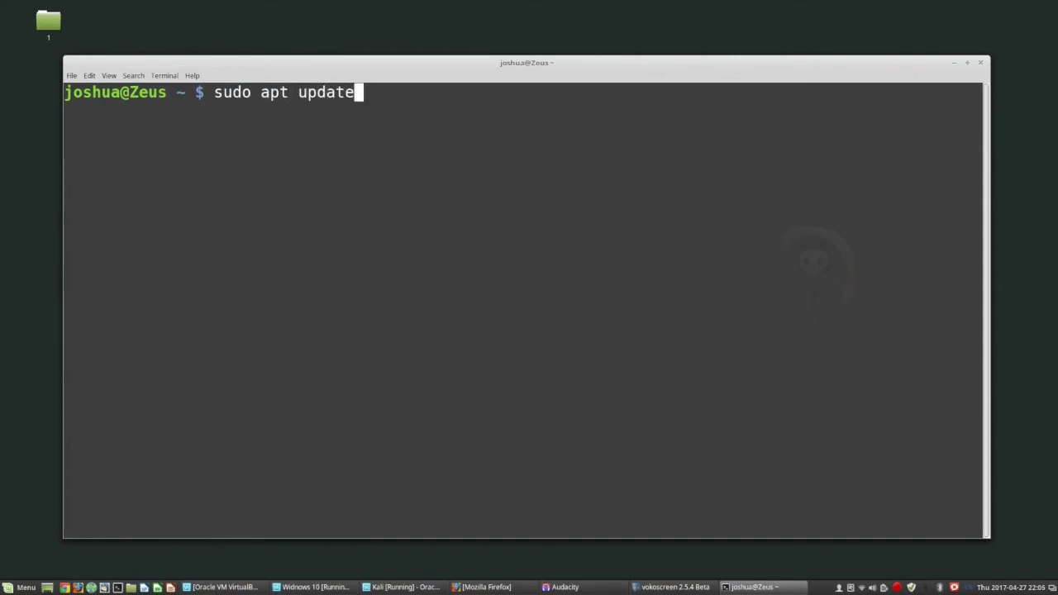
{"action": "key", "text": "Return"}
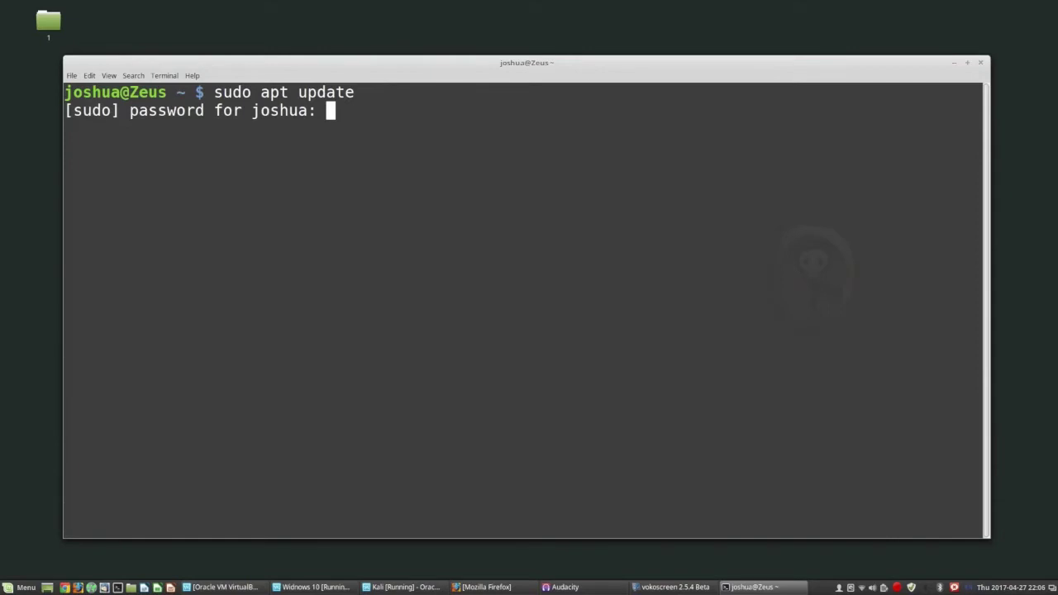
{"action": "key", "text": "Return"}
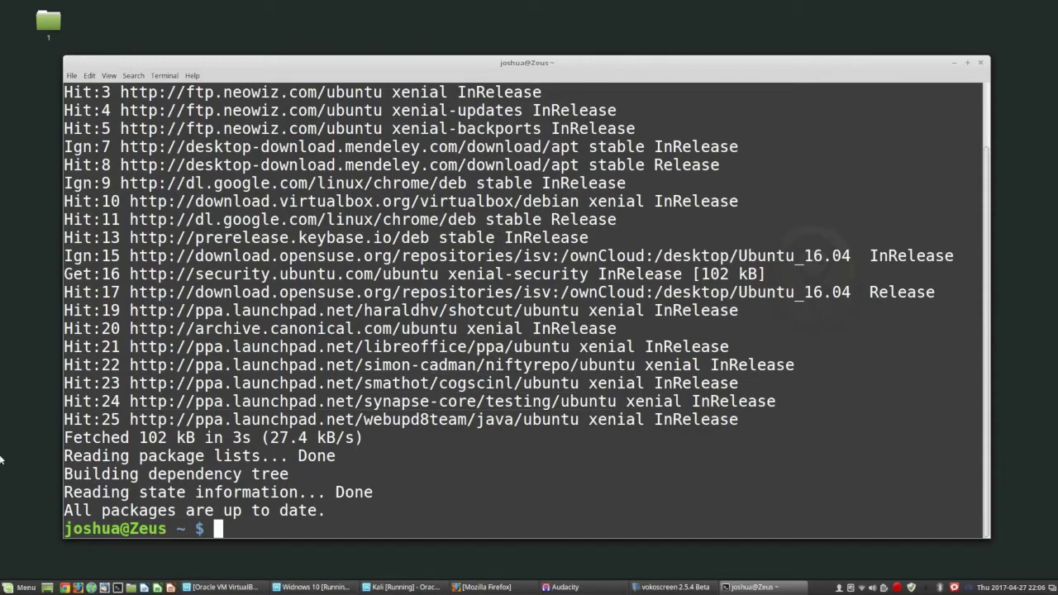
Step: Upgrade the installed packages with "sudo apt upgrade"
{"action": "type", "text": "sudo apt upg"}
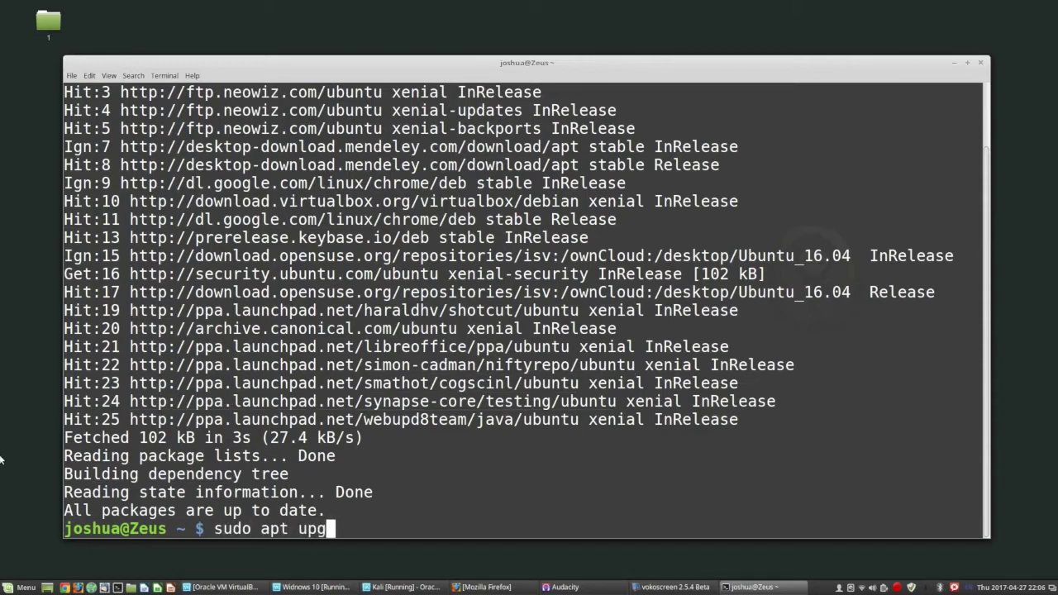
{"action": "type", "text": "rade"}
{"action": "key", "text": "Return"}
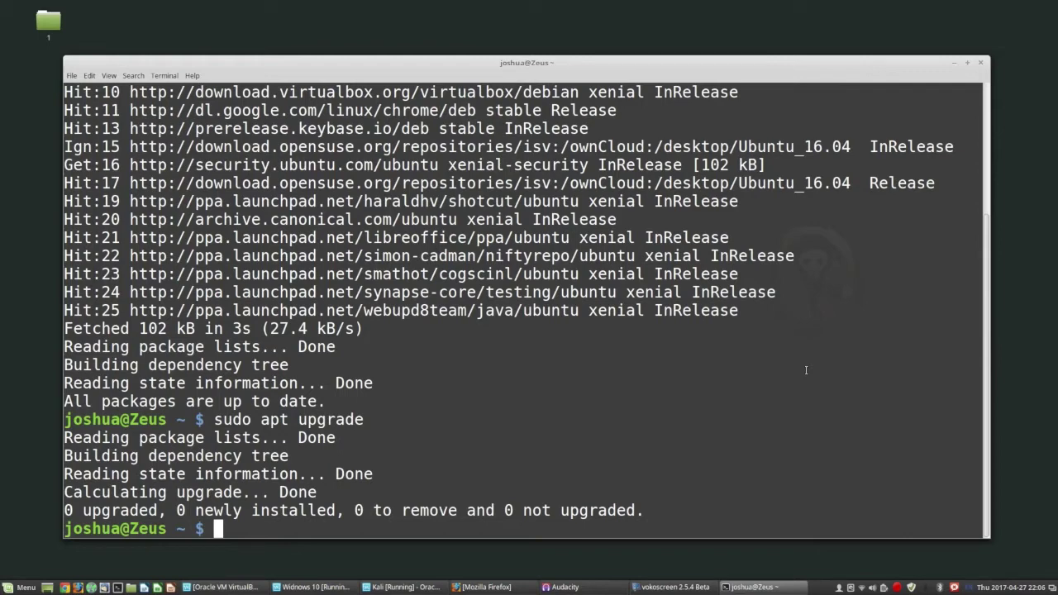
Step: Change the working directory to ~/Desktop and clear the terminal output
{"action": "type", "text": "cd /opt"}
{"action": "key", "text": "Return"}
{"action": "type", "text": "ls"}
{"action": "key", "text": "Return"}
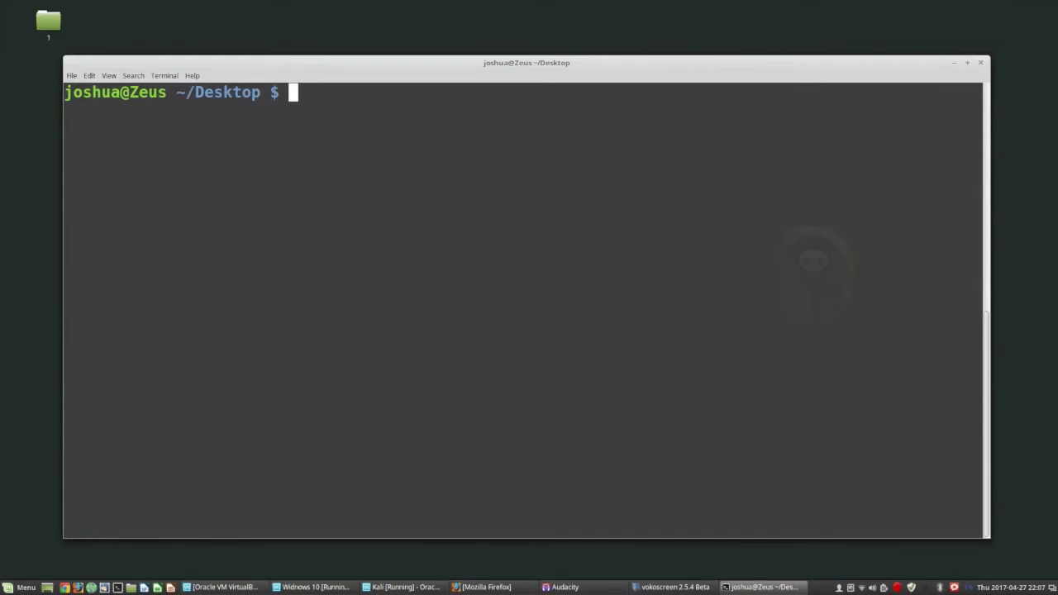
Step: Write the command "sudo yum -y upgrade" at the prompt without running it
{"action": "type", "text": "apt"}
{"action": "key", "text": "BackSpace"}
{"action": "key", "text": "BackSpace"}
{"action": "key", "text": "BackSpace"}
{"action": "type", "text": "sudo yum -y "}
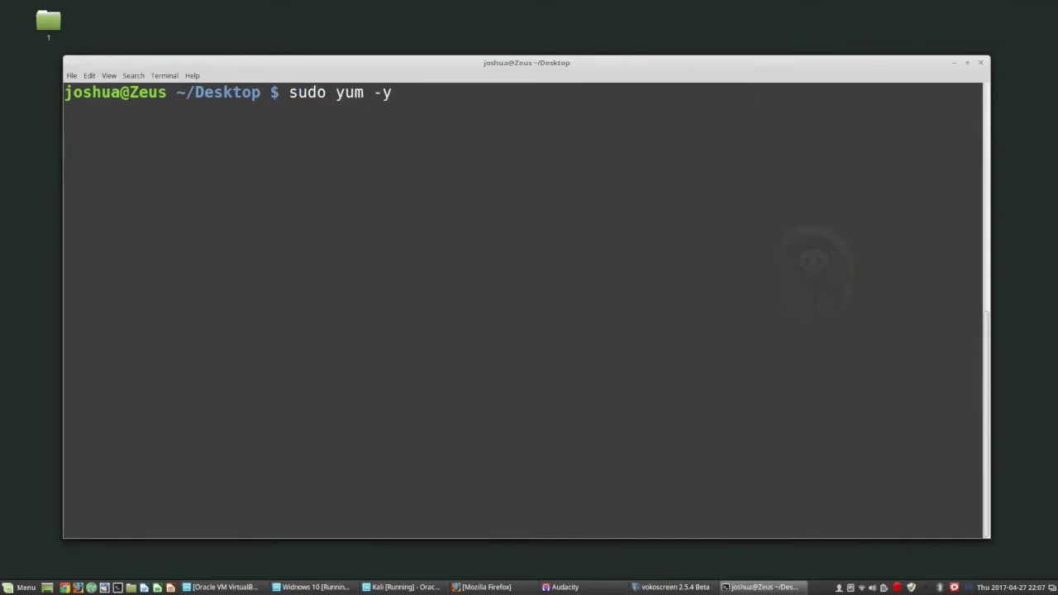
{"action": "type", "text": "up"}
{"action": "type", "text": "date"}
{"action": "key", "text": "BackSpace"}
{"action": "key", "text": "BackSpace"}
{"action": "key", "text": "BackSpace"}
{"action": "key", "text": "BackSpace"}
{"action": "type", "text": "grade"}
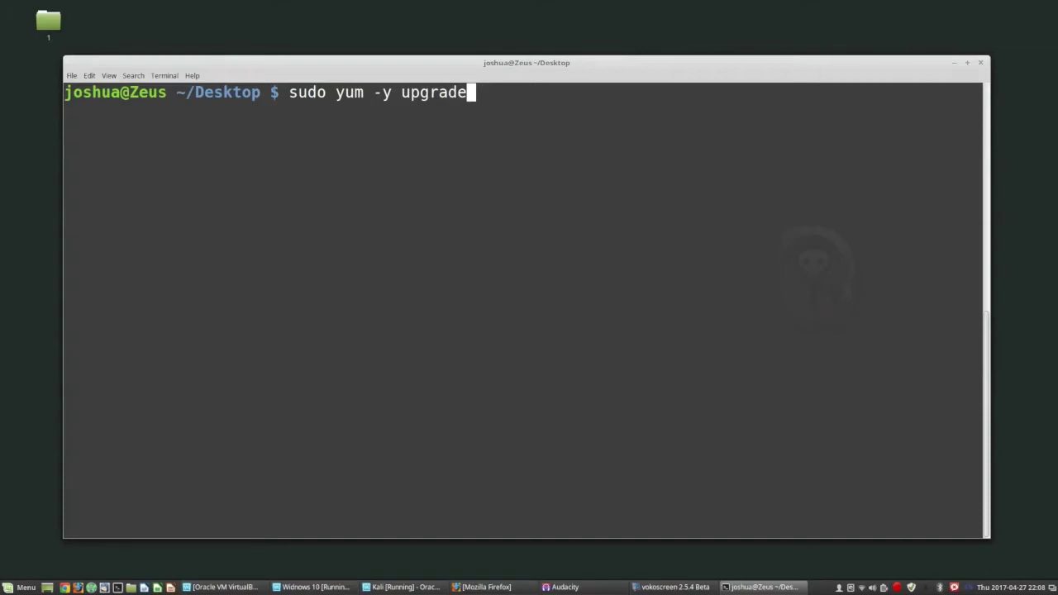
Step: Erase the unexecuted yum command from the prompt
{"action": "key", "text": "BackSpace"}
{"action": "key", "text": "BackSpace"}
{"action": "key", "text": "BackSpace"}
{"action": "key", "text": "BackSpace"}
{"action": "key", "text": "BackSpace"}
{"action": "key", "text": "BackSpace"}
{"action": "key", "text": "BackSpace"}
{"action": "key", "text": "BackSpace"}
{"action": "key", "text": "BackSpace"}
{"action": "key", "text": "BackSpace"}
{"action": "key", "text": "BackSpace"}
{"action": "key", "text": "BackSpace"}
{"action": "key", "text": "BackSpace"}
{"action": "key", "text": "BackSpace"}
{"action": "key", "text": "BackSpace"}
{"action": "key", "text": "BackSpace"}
{"action": "key", "text": "BackSpace"}
{"action": "key", "text": "BackSpace"}
{"action": "key", "text": "BackSpace"}
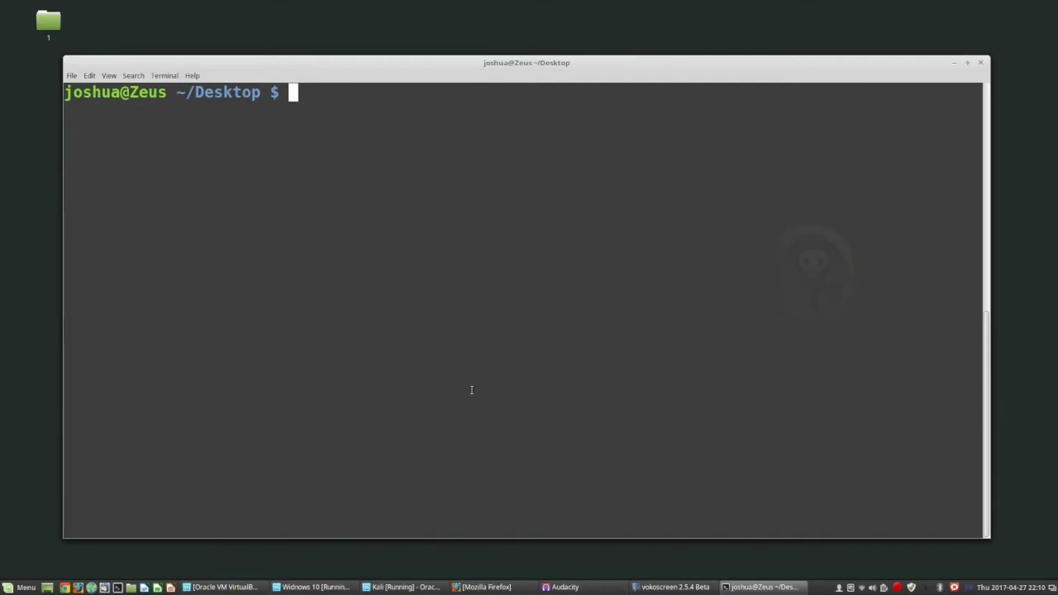
Step: Write "clamav" at the prompt without running it, and launch the graphical Virus Scanner application
{"action": "type", "text": "clamav"}
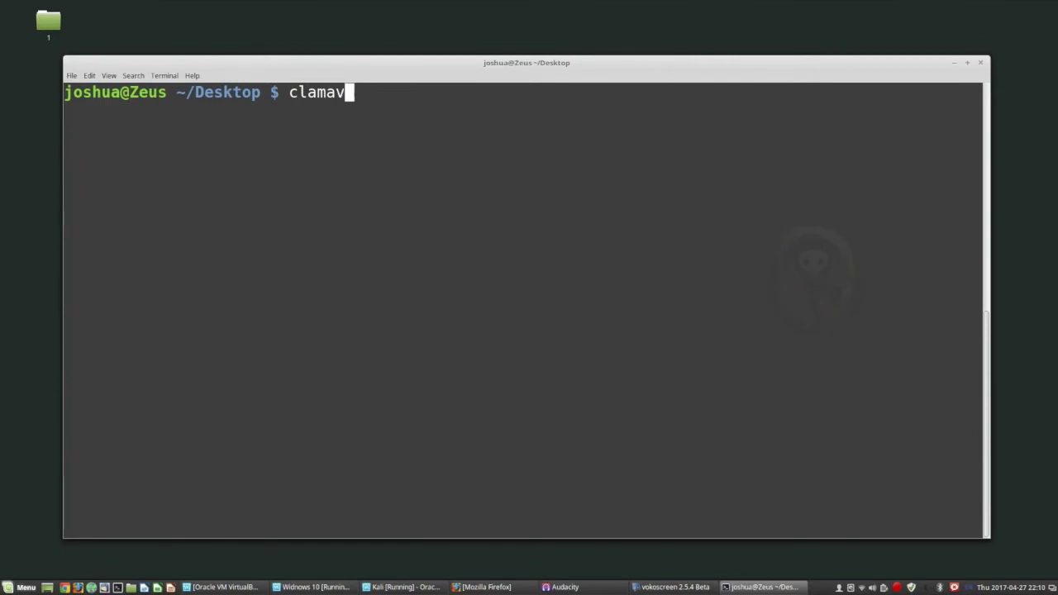
{"action": "left_click", "coordinate": [25, 588]}
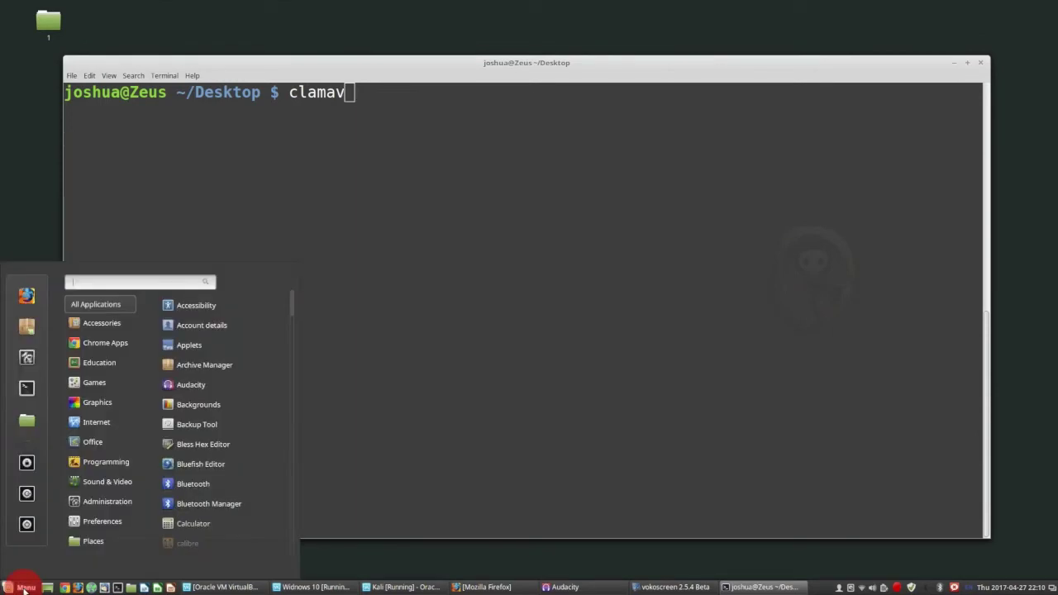
{"action": "type", "text": "clami"}
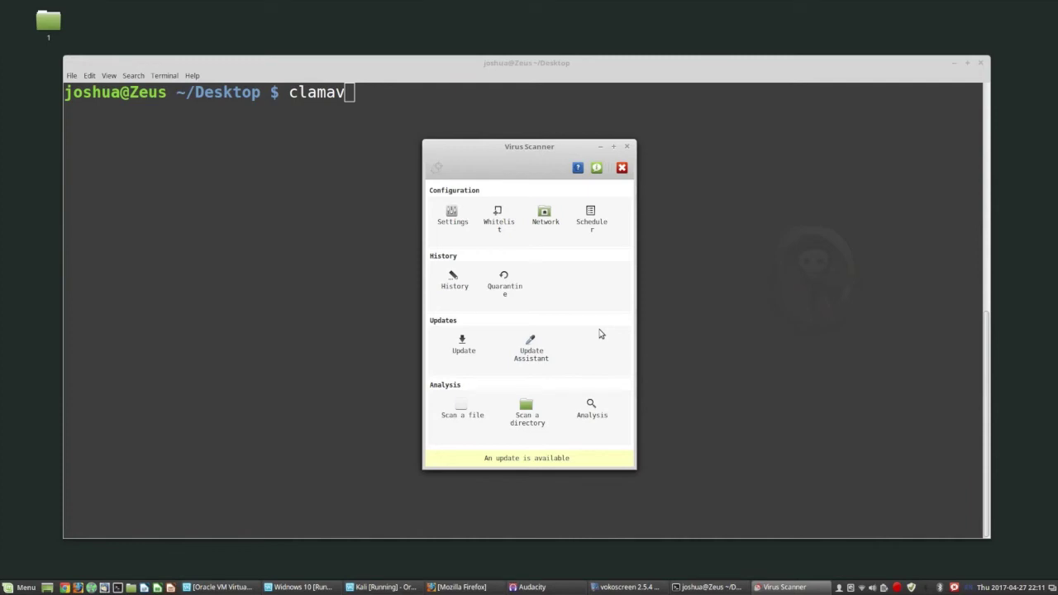
Step: Review the Virus Scanner's scan and signature update schedule and its file and directory scan options, and close the scanner
{"action": "left_click", "coordinate": [589, 213]}
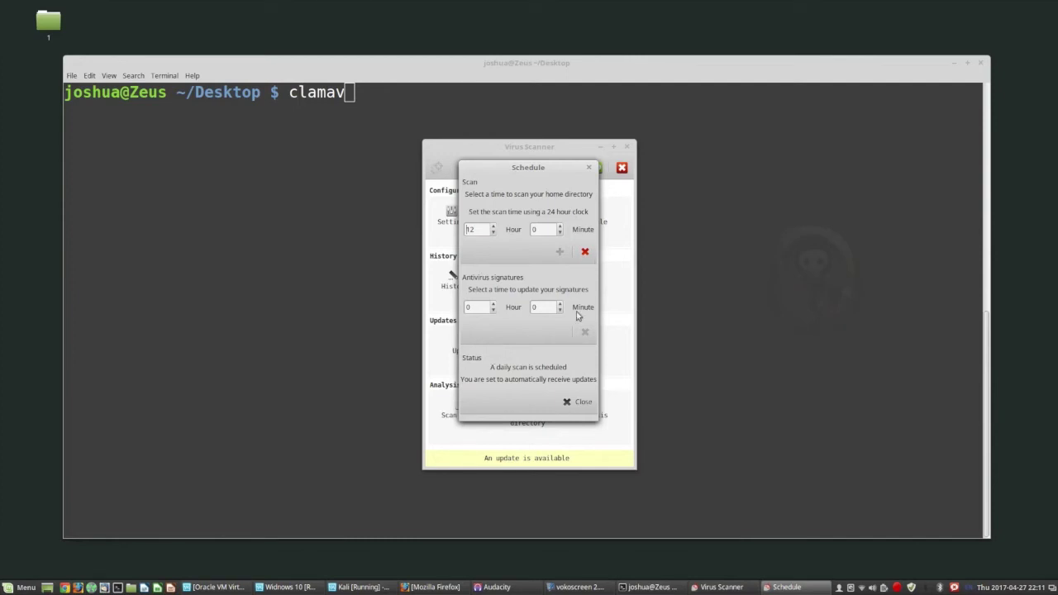
{"action": "left_click", "coordinate": [582, 402]}
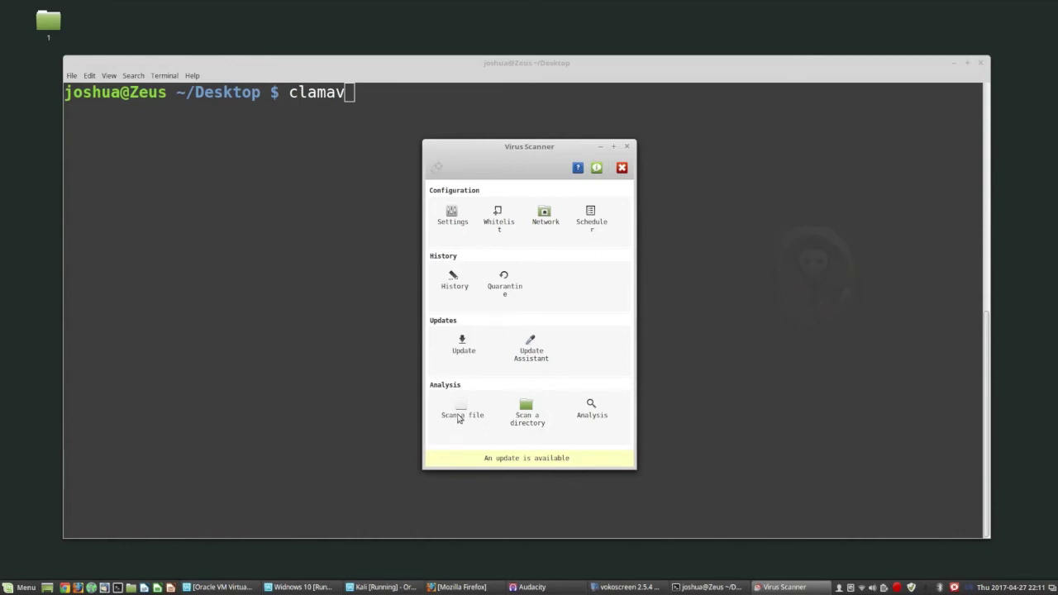
{"action": "left_click", "coordinate": [470, 406]}
{"action": "left_click", "coordinate": [527, 418]}
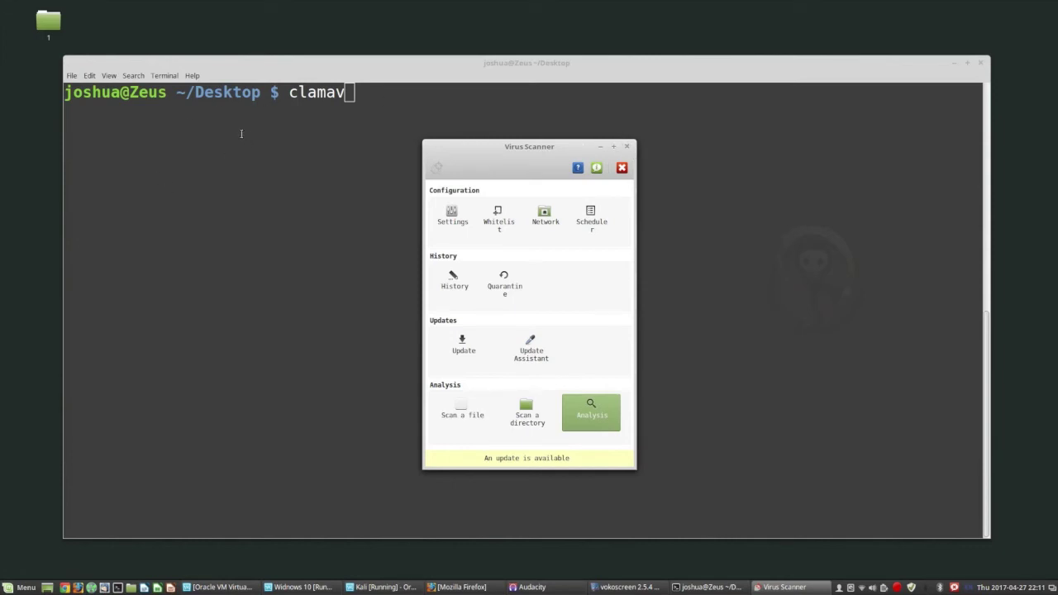
{"action": "left_click", "coordinate": [628, 149]}
Step: Replace the "clamav" text at the prompt with "freshclam" and erase it without running it
{"action": "key", "text": "BackSpace"}
{"action": "key", "text": "BackSpace"}
{"action": "key", "text": "BackSpace"}
{"action": "key", "text": "BackSpace"}
{"action": "key", "text": "BackSpace"}
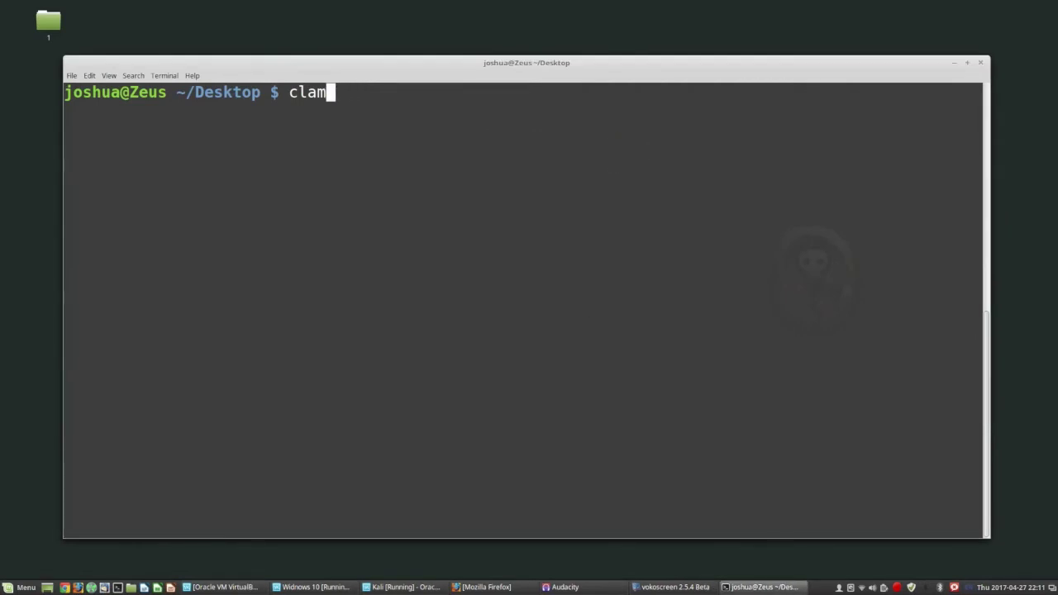
{"action": "key", "text": "BackSpace"}
{"action": "type", "text": "freshclam"}
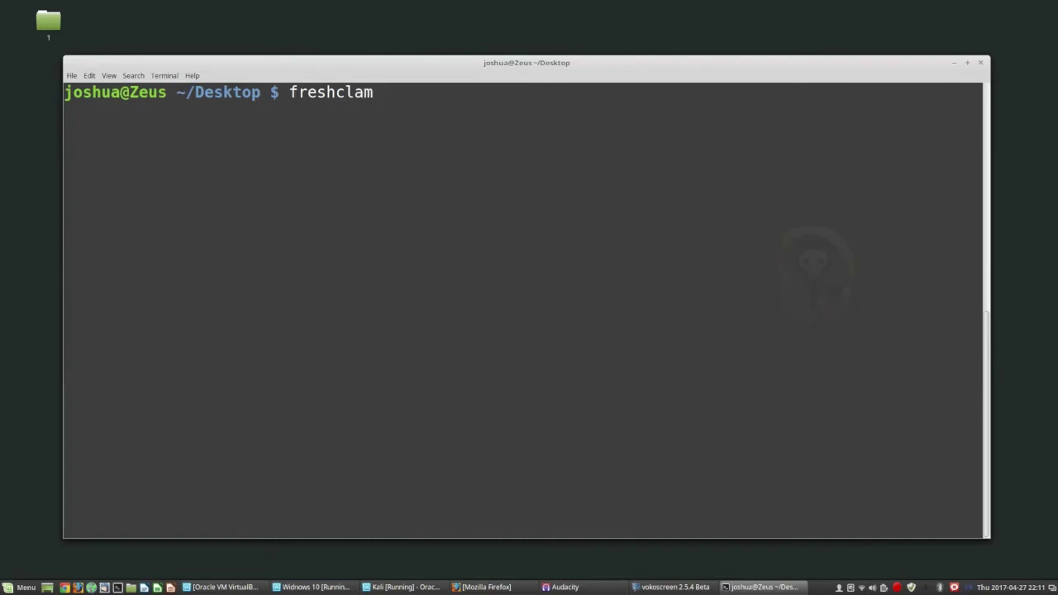
{"action": "key", "text": "BackSpace"}
{"action": "key", "text": "BackSpace"}
{"action": "key", "text": "BackSpace"}
{"action": "key", "text": "BackSpace"}
{"action": "key", "text": "BackSpace"}
{"action": "key", "text": "BackSpace"}
{"action": "key", "text": "BackSpace"}
{"action": "key", "text": "BackSpace"}
{"action": "key", "text": "BackSpace"}
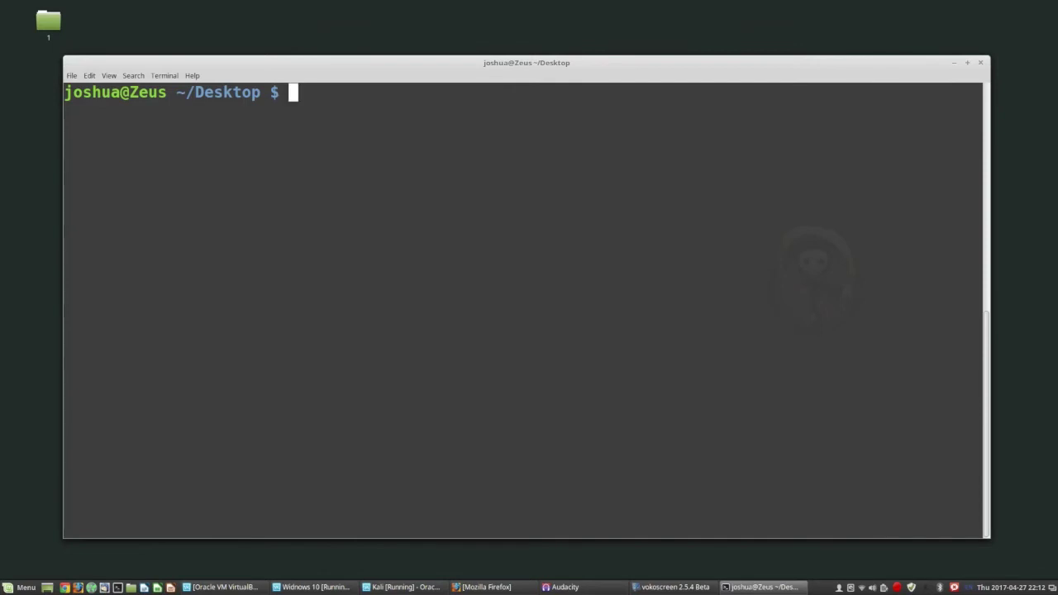
{"action": "type", "text": "rkhuner"}
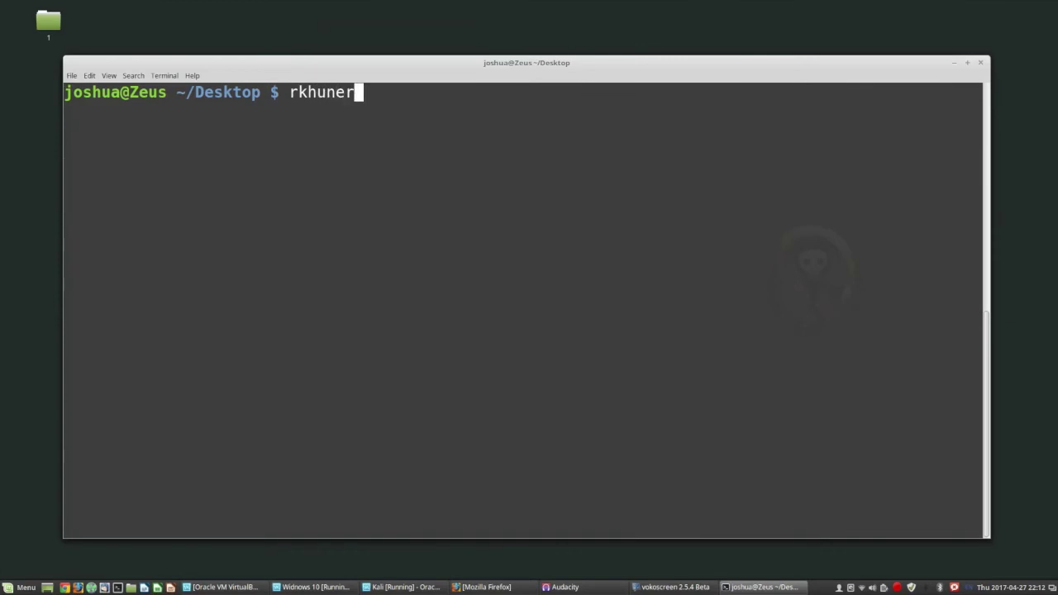
{"action": "key", "text": "BackSpace"}
{"action": "key", "text": "BackSpace"}
{"action": "type", "text": "ter"}
{"action": "key", "text": "BackSpace"}
{"action": "key", "text": "BackSpace"}
{"action": "key", "text": "BackSpace"}
{"action": "key", "text": "BackSpace"}
{"action": "key", "text": "BackSpace"}
{"action": "key", "text": "BackSpace"}
{"action": "key", "text": "BackSpace"}
{"action": "key", "text": "BackSpace"}
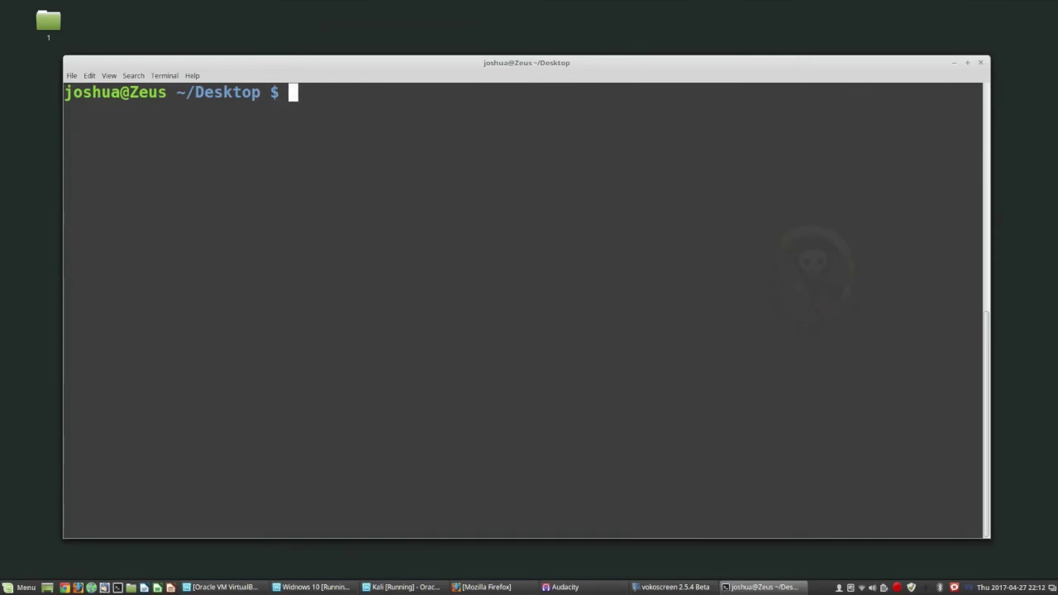
Step: Try to start a rootkit scan with "sudo rkhunter --scan"
{"action": "type", "text": "sudo "}
{"action": "type", "text": "rk"}
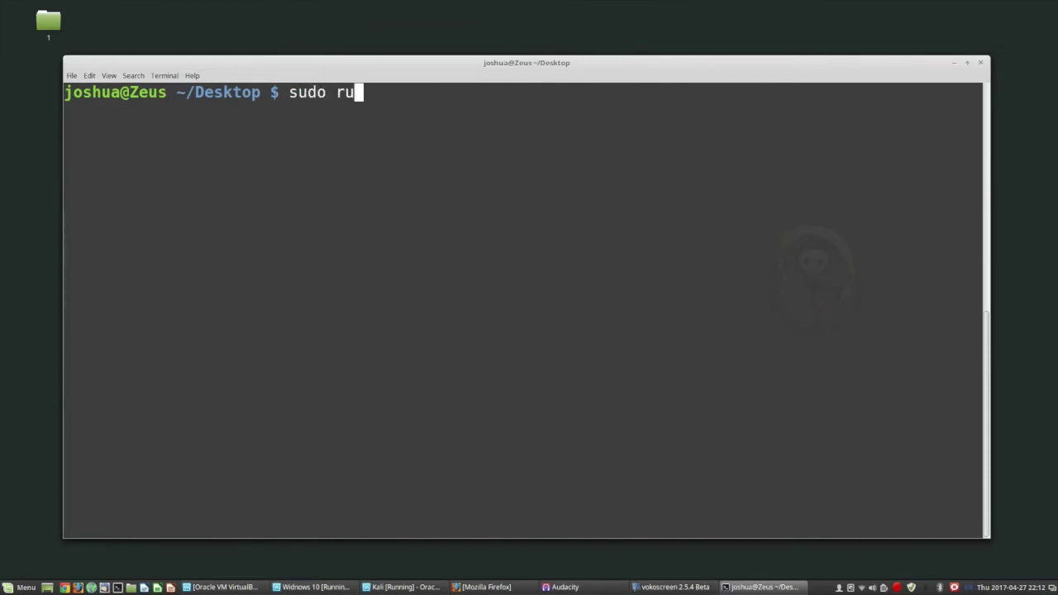
{"action": "type", "text": "hunter --"}
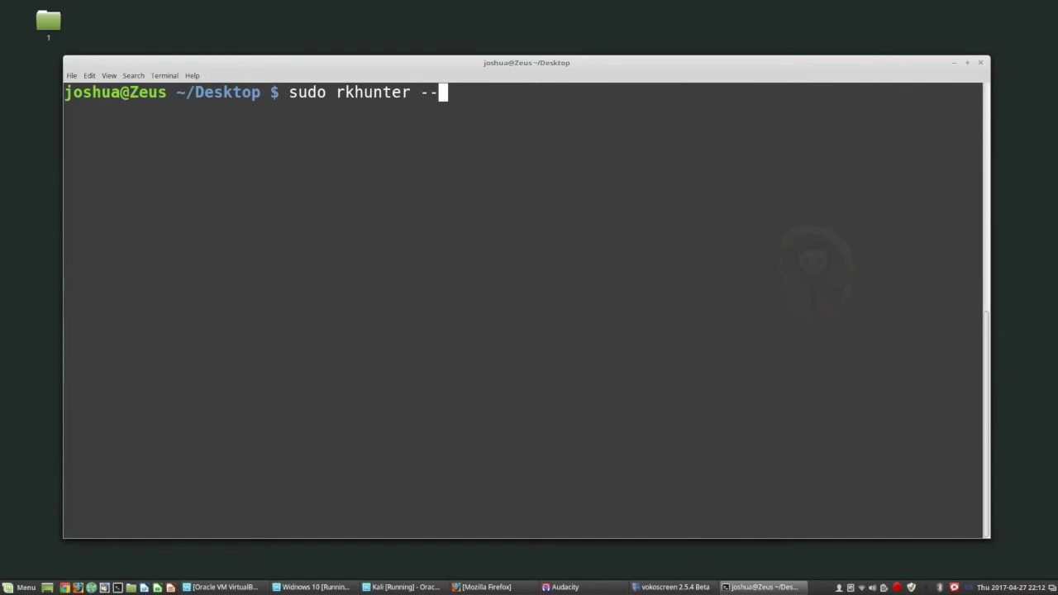
{"action": "type", "text": "scan"}
{"action": "key", "text": "Return"}
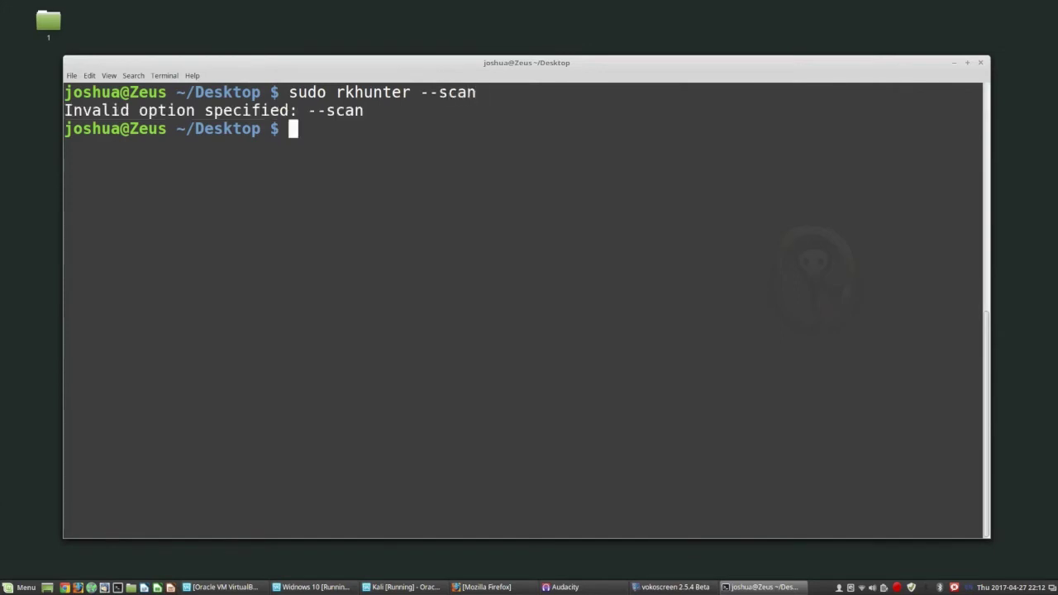
Step: Run the rootkit check with "sudo rkhunter --check"
{"action": "key", "text": "Up"}
{"action": "key", "text": "BackSpace"}
{"action": "key", "text": "BackSpace"}
{"action": "key", "text": "BackSpace"}
{"action": "key", "text": "BackSpace"}
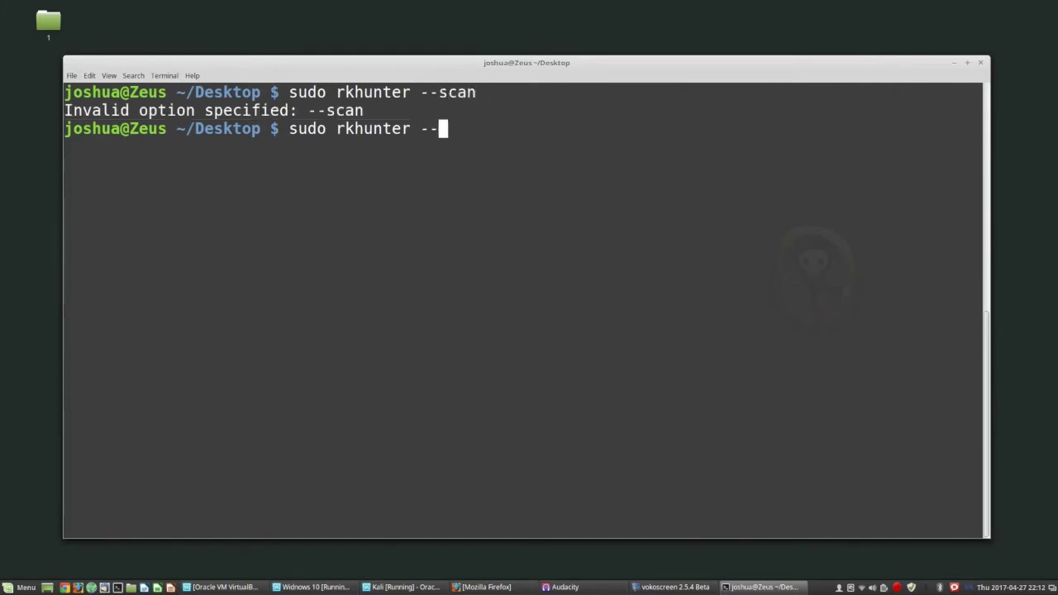
{"action": "type", "text": "check"}
{"action": "key", "text": "Return"}
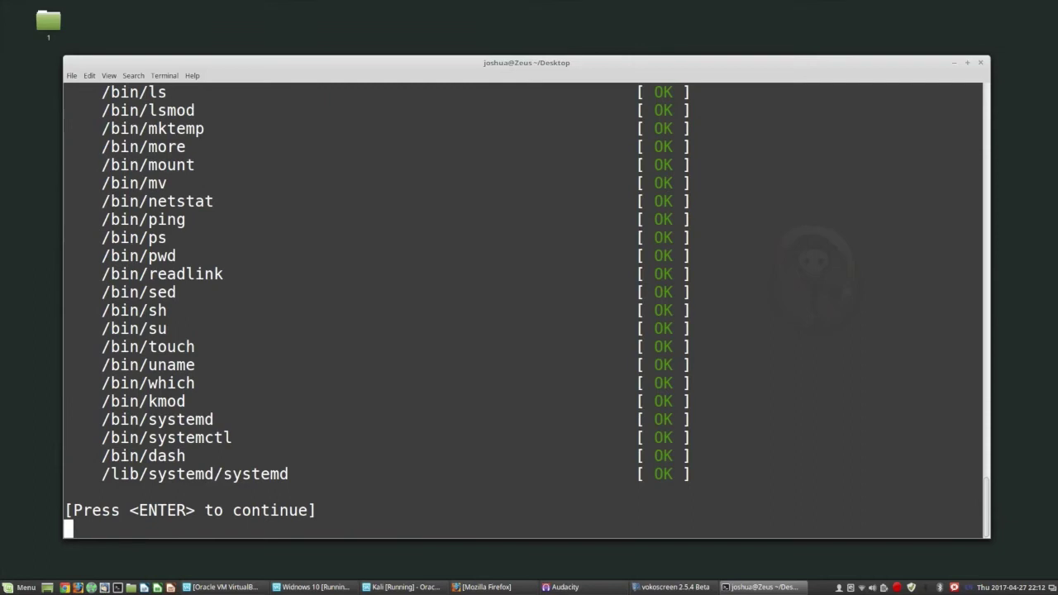
Step: Abort the running rkhunter check and clear the terminal output
{"action": "key", "text": "ctrl+c"}
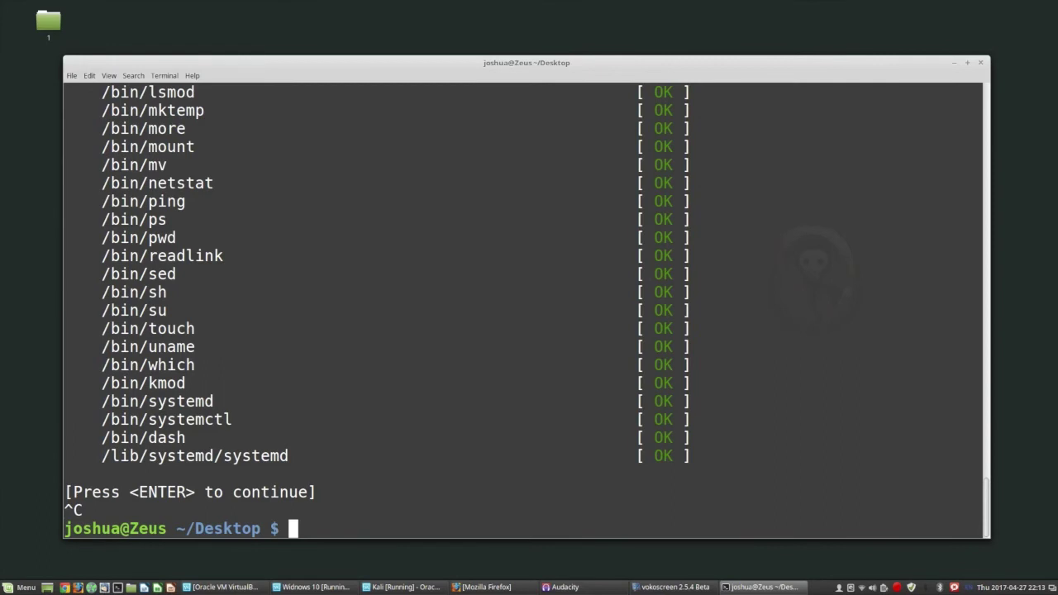
{"action": "type", "text": "clear"}
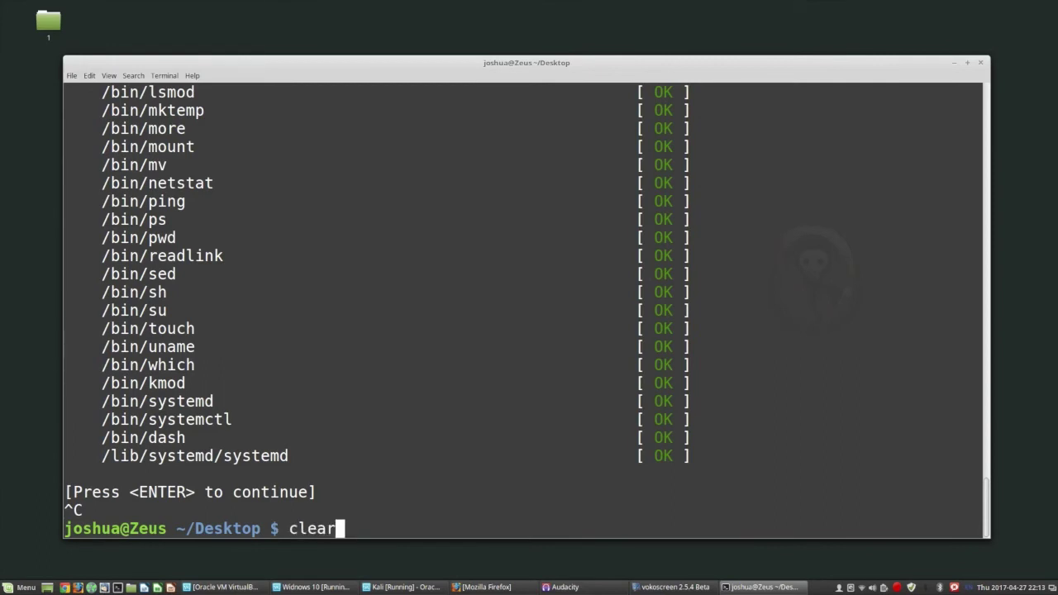
{"action": "key", "text": "Return"}
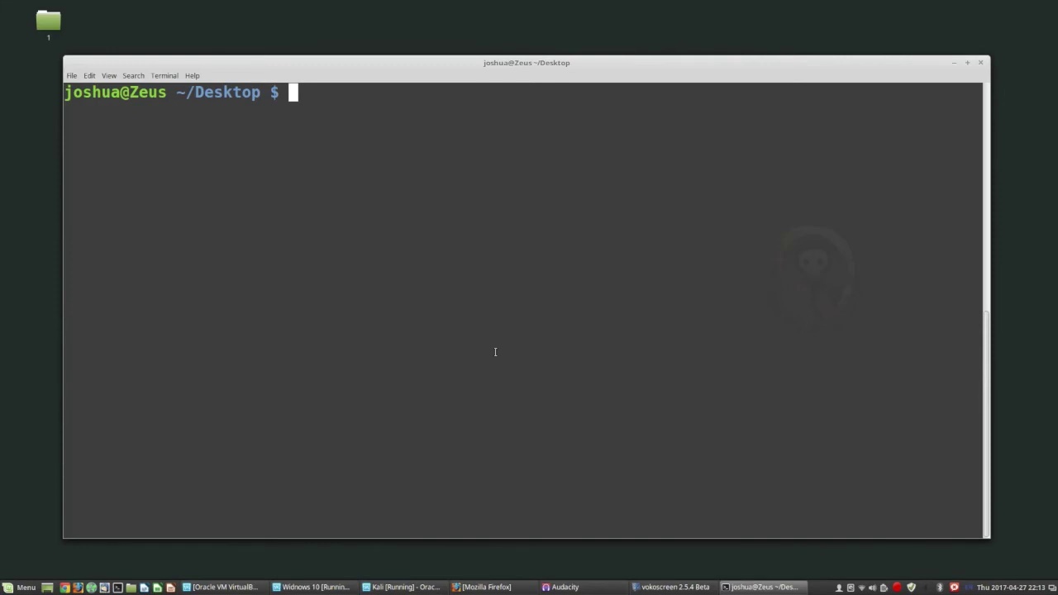
Step: Launch the Firewall Configuration application and authenticate with the account password
{"action": "key", "text": "ctrl+space"}
{"action": "type", "text": "fire"}
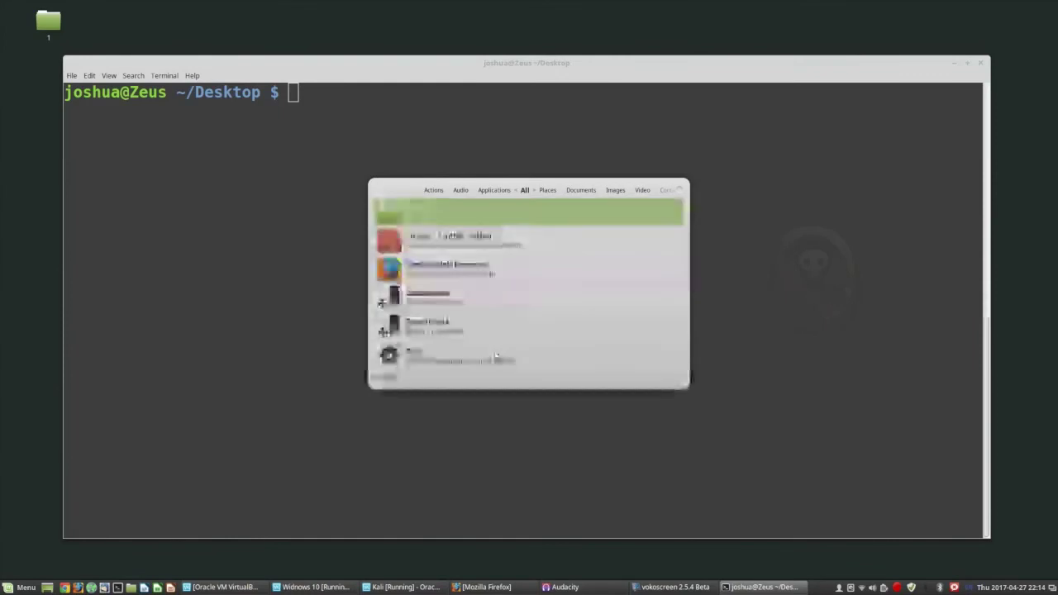
{"action": "key", "text": "Return"}
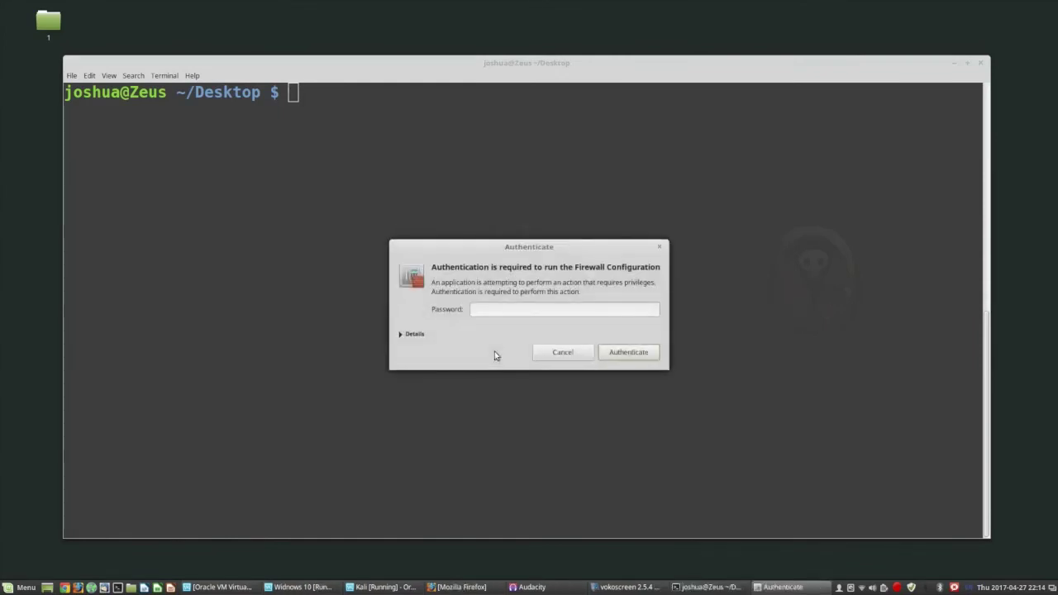
{"action": "type", "text": "•••••••••••••••"}
{"action": "key", "text": "Return"}
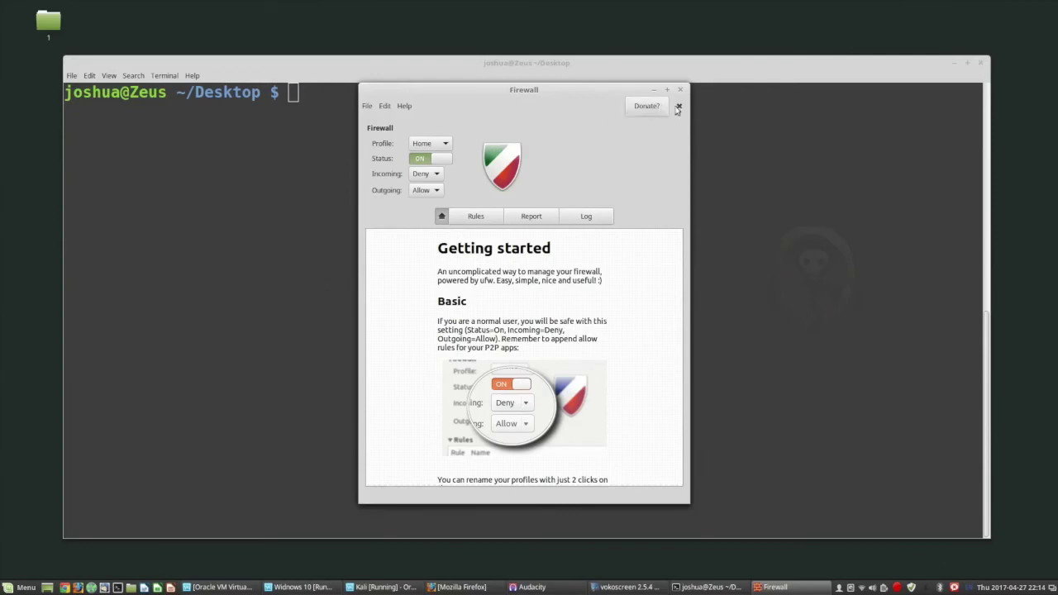
Step: Reposition the Firewall window higher on the desktop and switch the firewall status of the Home profile off
{"action": "left_click_drag", "start_coordinate": [554, 95], "coordinate": [555, 47]}
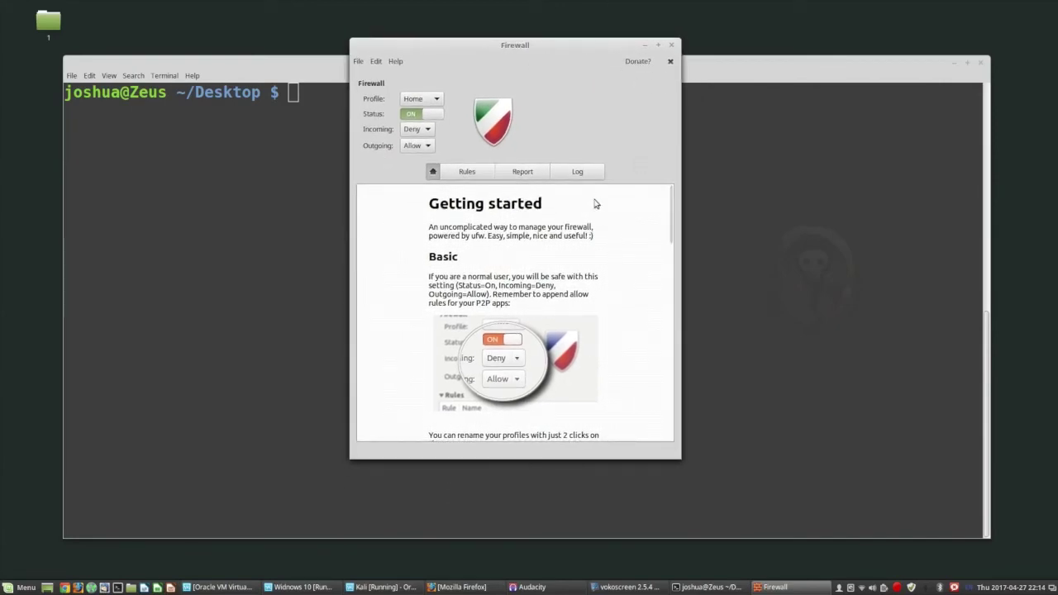
{"action": "left_click_drag", "start_coordinate": [567, 47], "coordinate": [568, 60]}
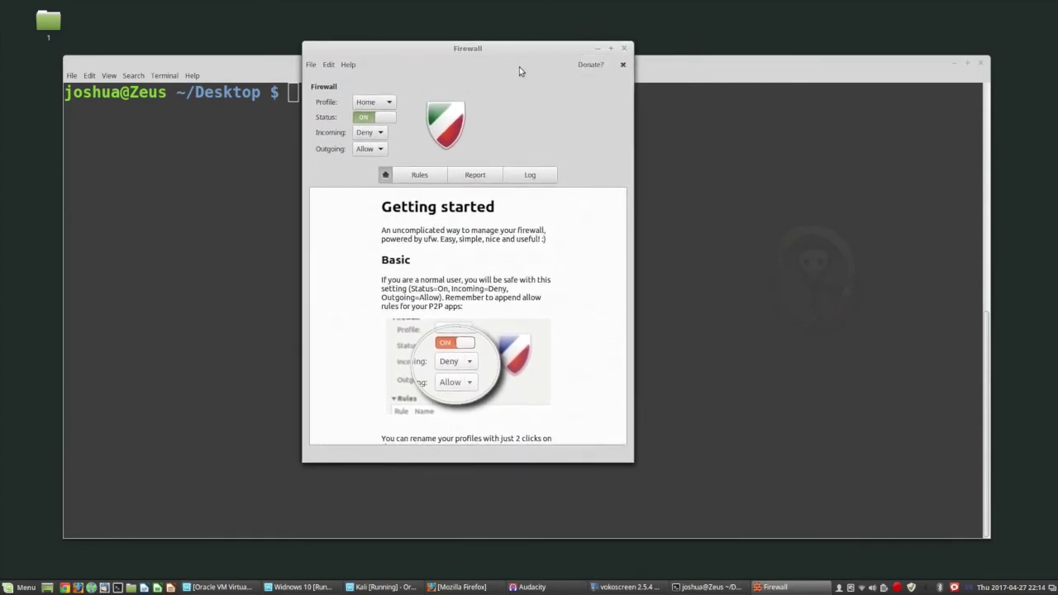
{"action": "left_click", "coordinate": [364, 120]}
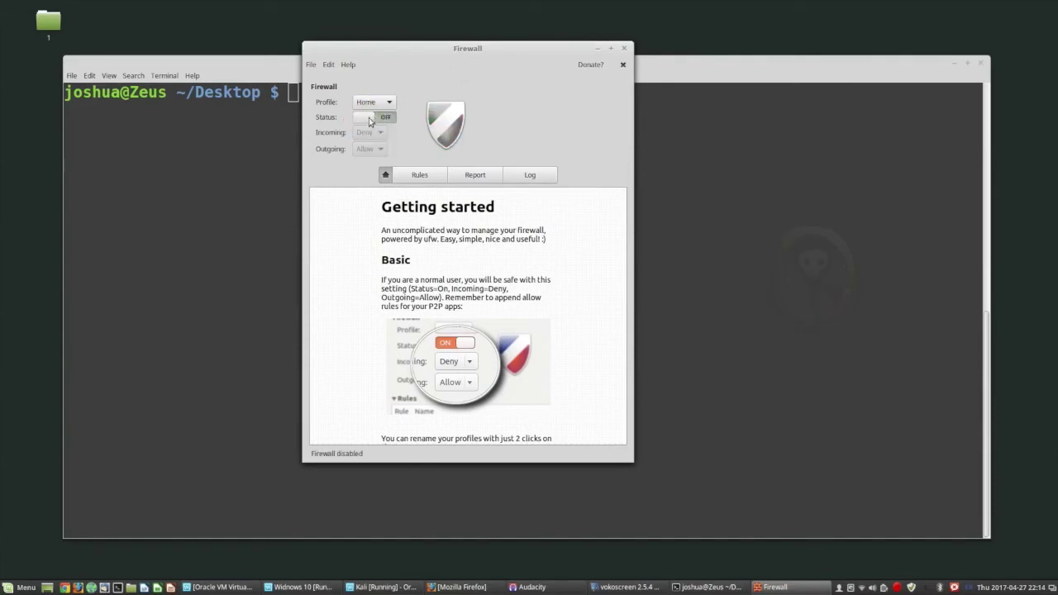
Step: Switch the Home profile's firewall status on and view the available policies for incoming traffic, keeping Deny
{"action": "left_click", "coordinate": [369, 119]}
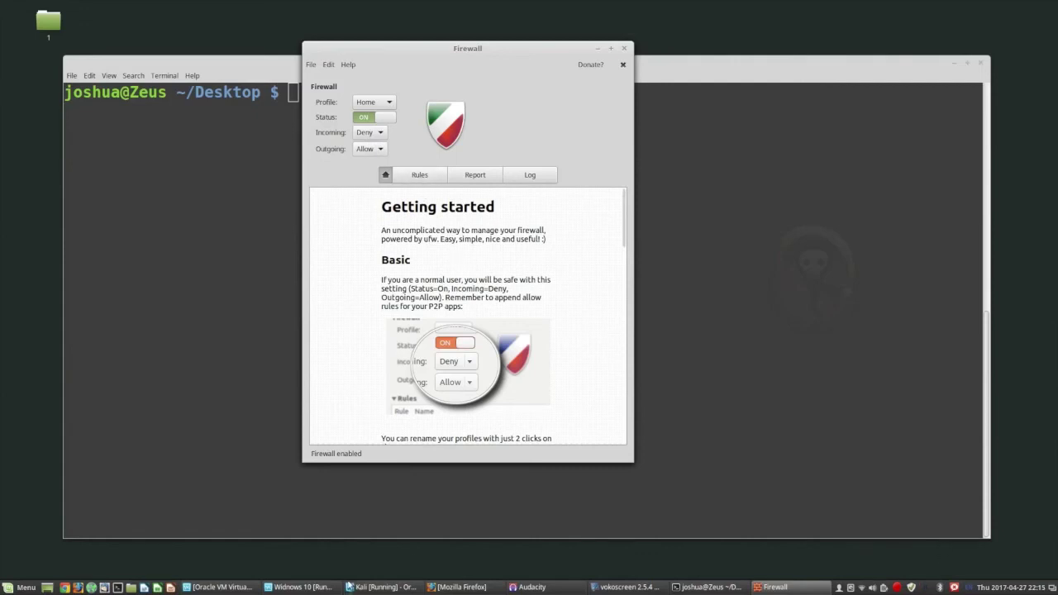
{"action": "left_click", "coordinate": [369, 154]}
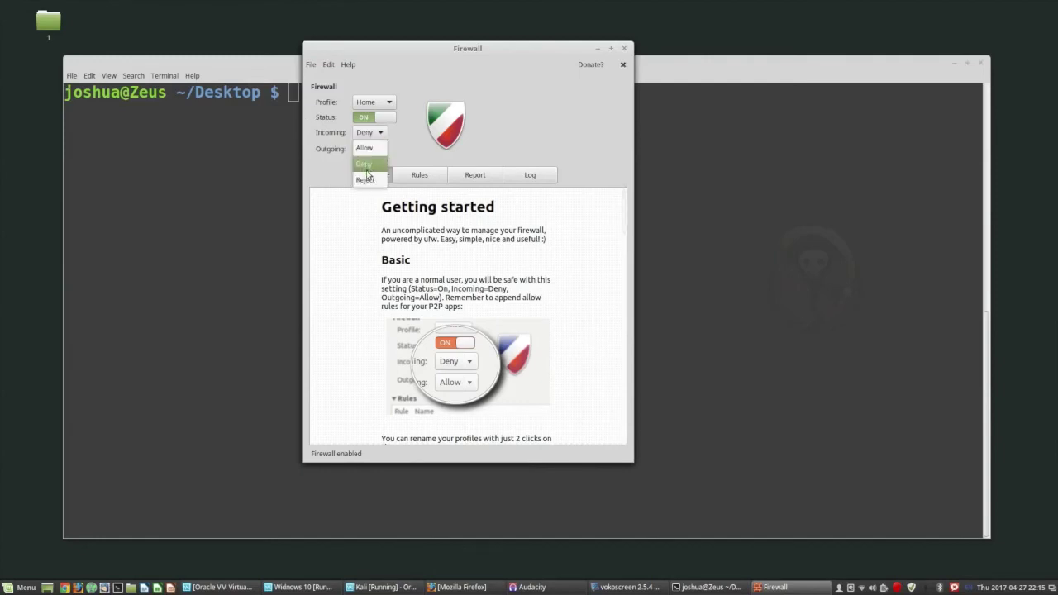
{"action": "left_click", "coordinate": [323, 166]}
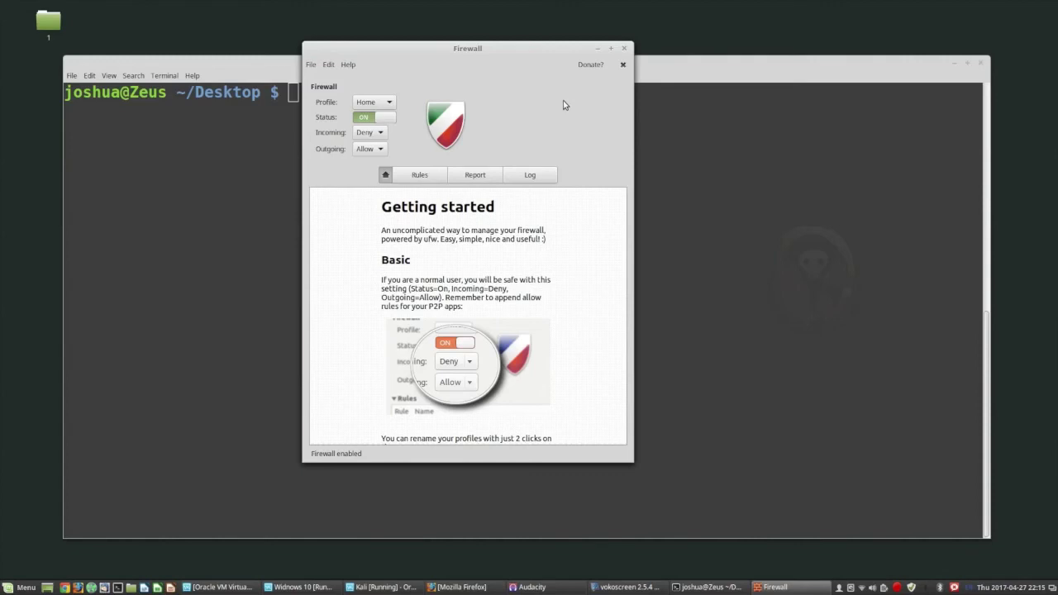
Step: Toggle the firewall status off and back on for the Home profile, and close the Firewall window
{"action": "left_click", "coordinate": [366, 117]}
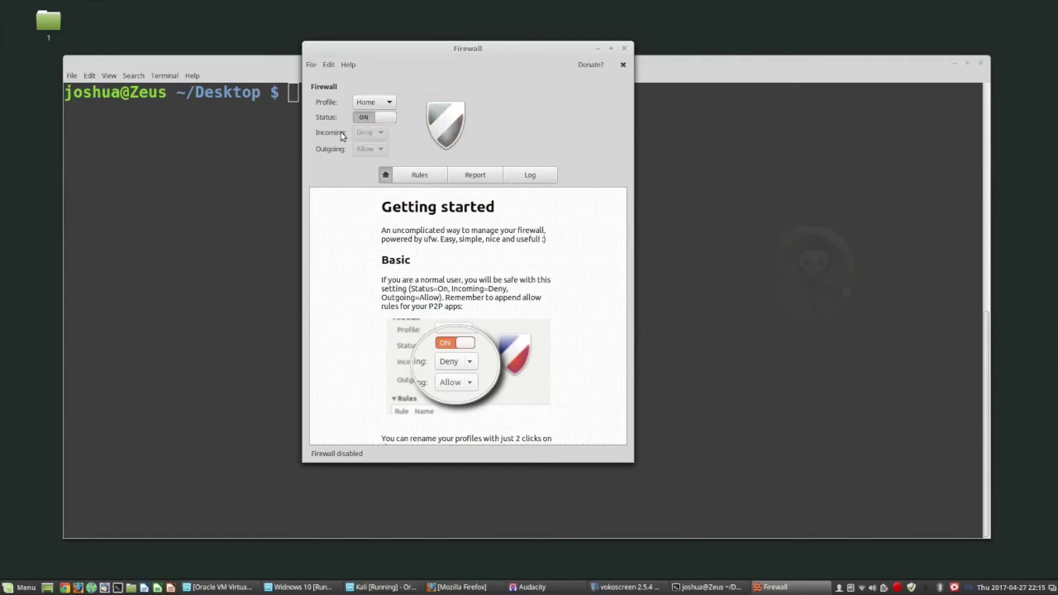
{"action": "left_click", "coordinate": [368, 118]}
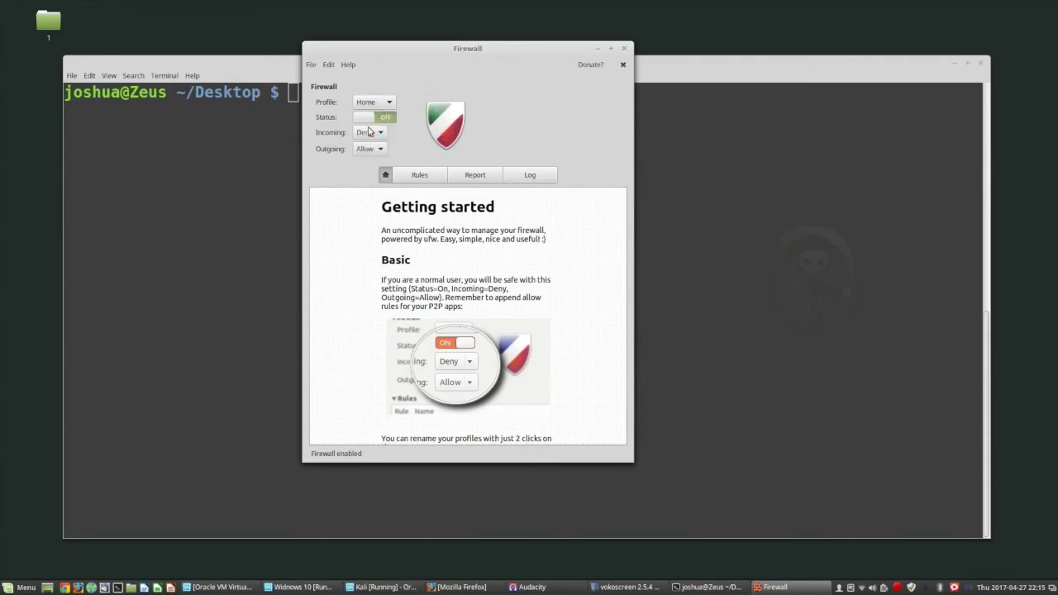
{"action": "left_click", "coordinate": [363, 119]}
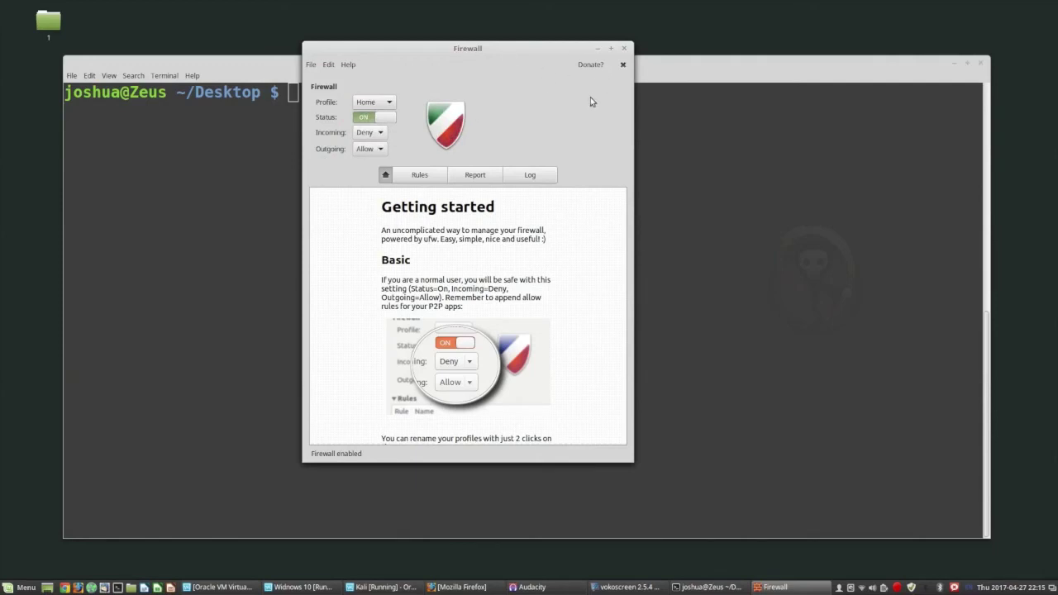
{"action": "left_click", "coordinate": [623, 48]}
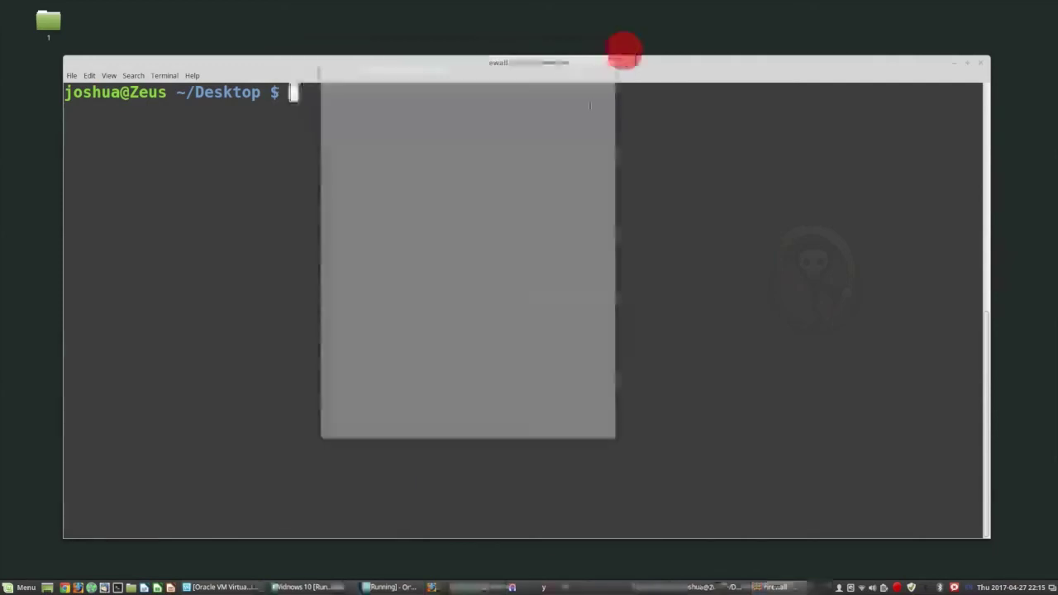
{"action": "type", "text": "ip"}
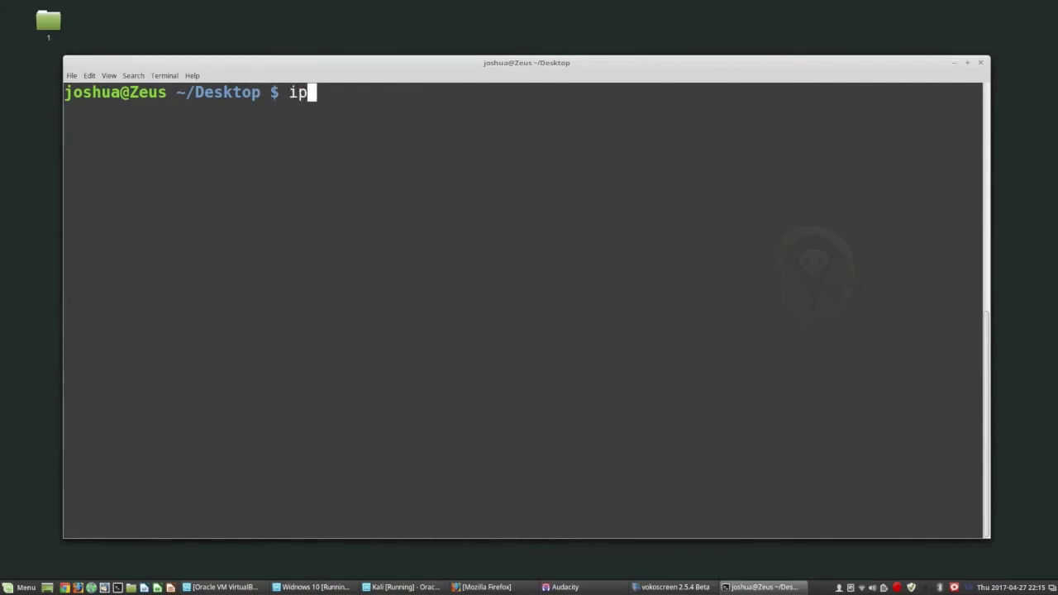
{"action": "key", "text": "BackSpace"}
{"action": "type", "text": "ptables"}
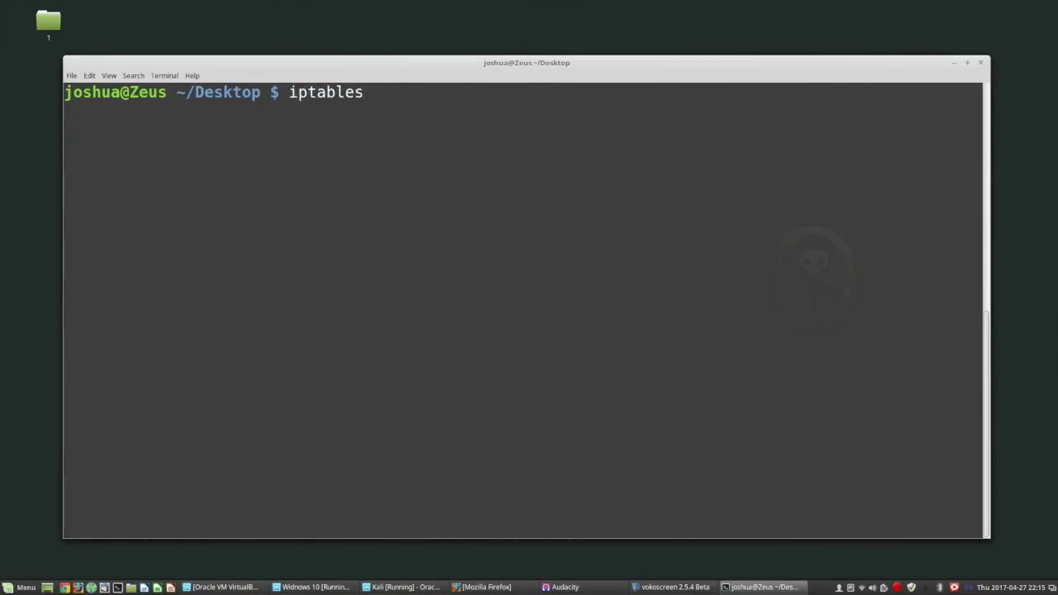
{"action": "key", "text": "BackSpace"}
{"action": "key", "text": "BackSpace"}
{"action": "key", "text": "BackSpace"}
{"action": "key", "text": "BackSpace"}
{"action": "key", "text": "BackSpace"}
{"action": "key", "text": "BackSpace"}
{"action": "key", "text": "BackSpace"}
{"action": "key", "text": "BackSpace"}
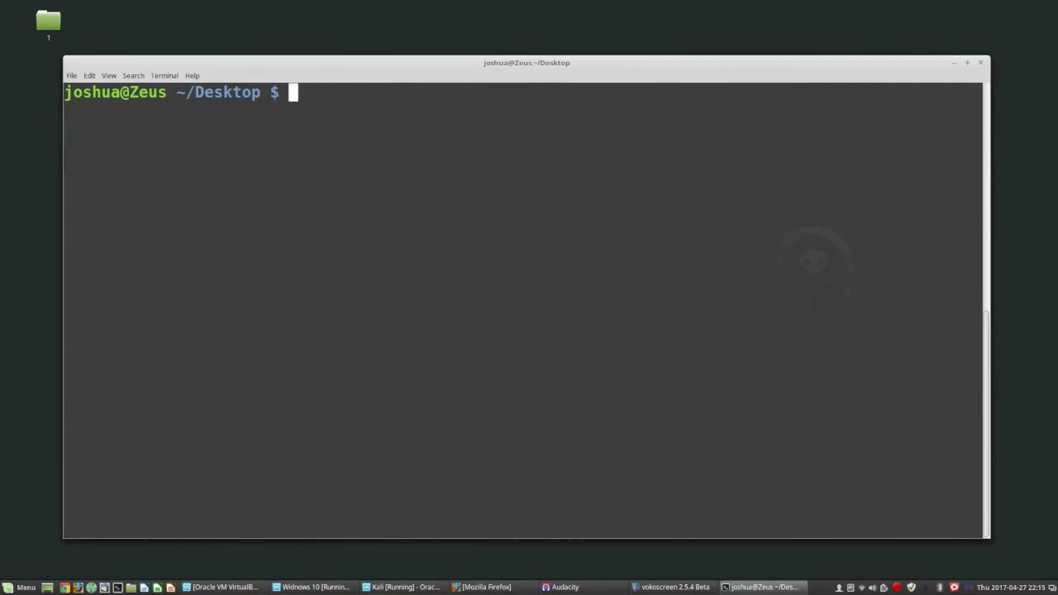
{"action": "type", "text": "ufw"}
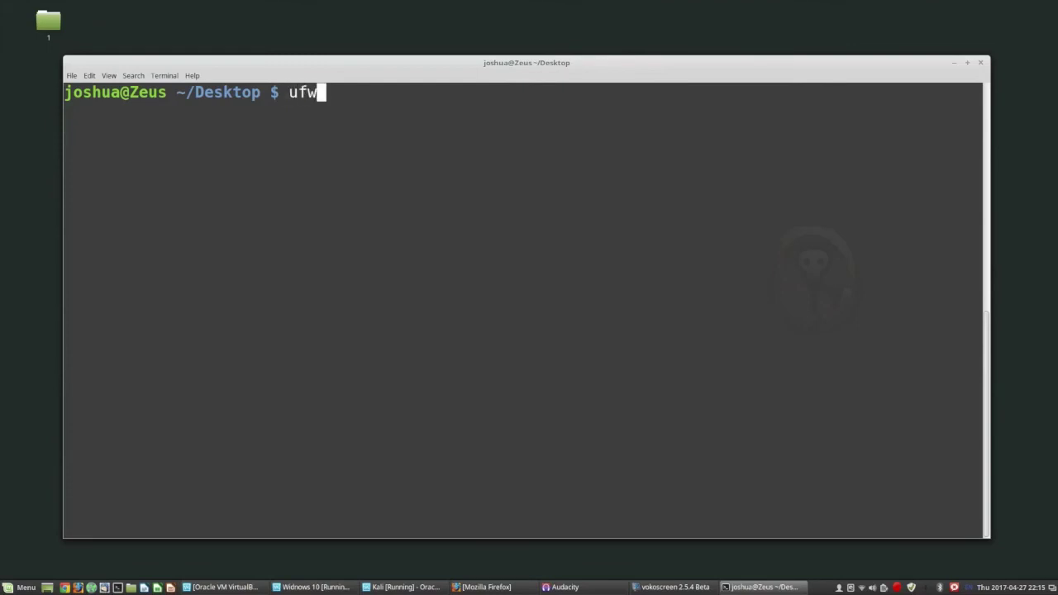
{"action": "key", "text": "BackSpace"}
{"action": "key", "text": "BackSpace"}
{"action": "key", "text": "BackSpace"}
Step: Search the installed applications for "backup", launch Backup Tool and authenticate with the account password
{"action": "left_click", "coordinate": [21, 587]}
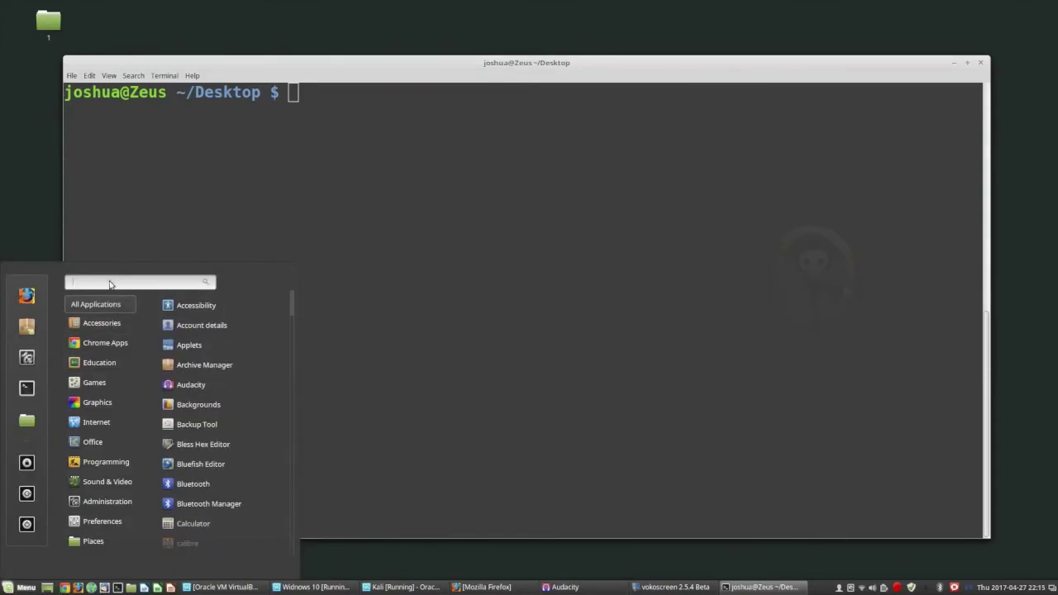
{"action": "type", "text": "backup"}
{"action": "key", "text": "Return"}
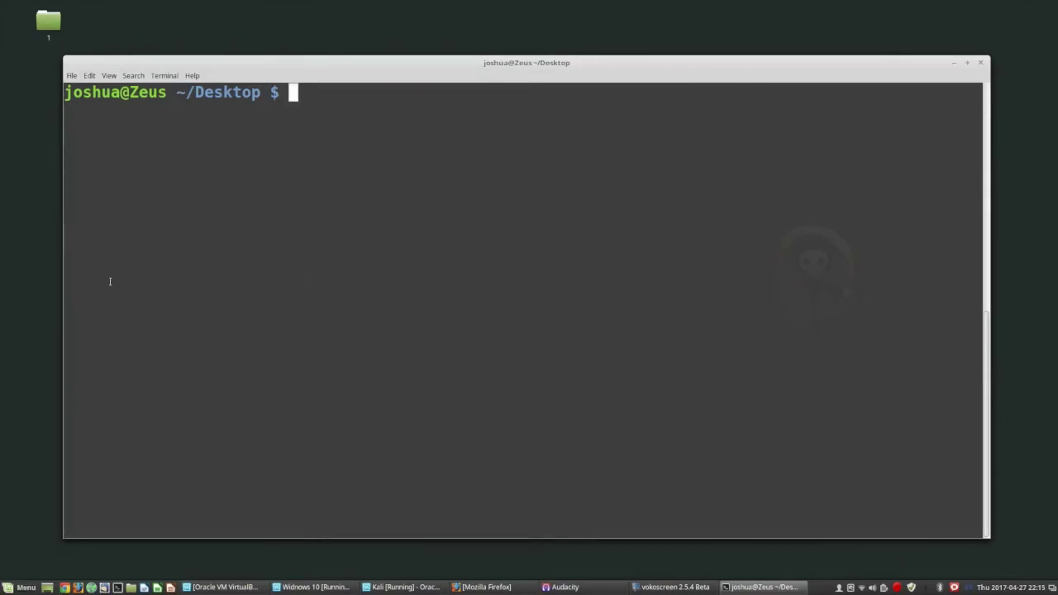
{"action": "type", "text": "*****"}
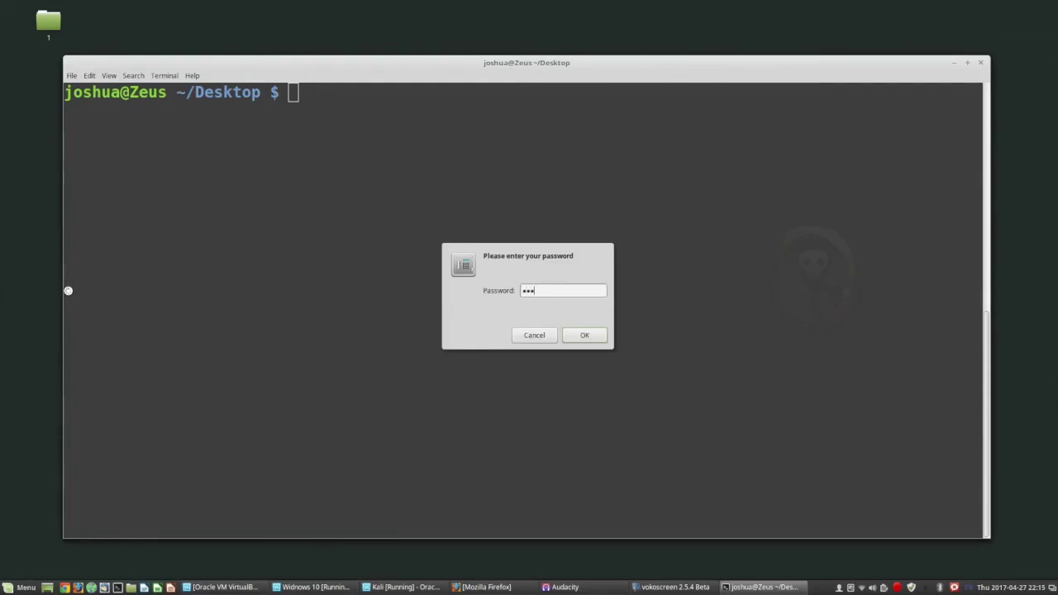
{"action": "type", "text": "***********"}
{"action": "key", "text": "Return"}
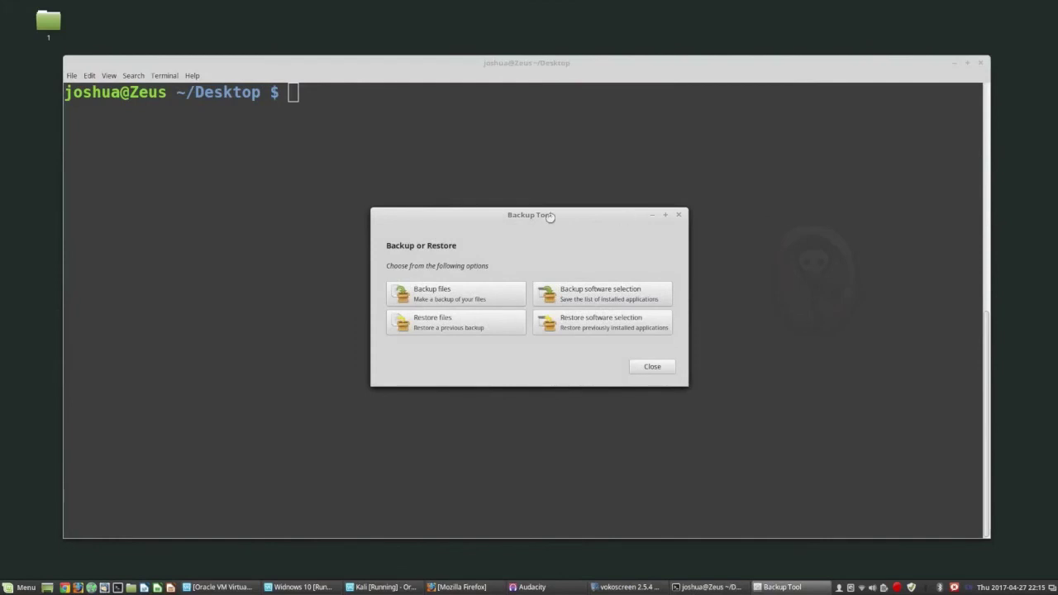
Step: Move the Backup Tool window higher on the desktop to review its backup and restore options, and close it
{"action": "left_click_drag", "start_coordinate": [542, 218], "coordinate": [533, 50]}
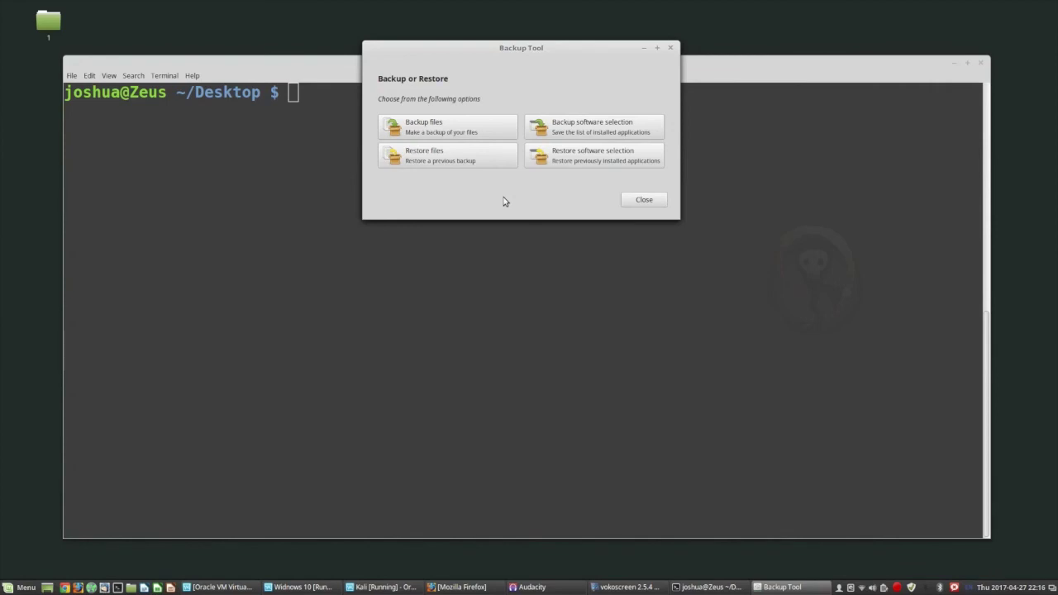
{"action": "left_click", "coordinate": [669, 47]}
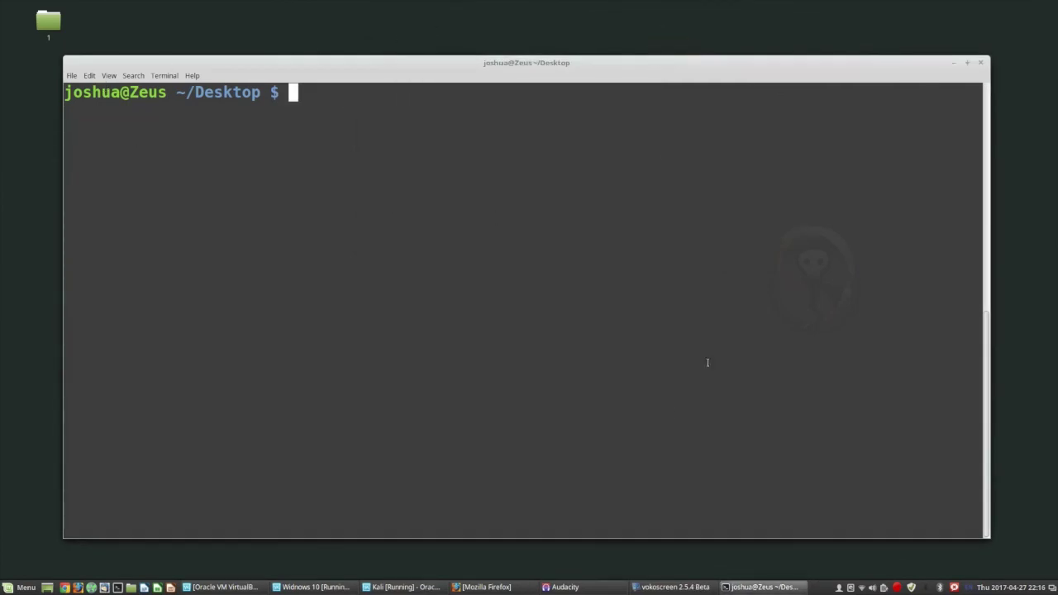